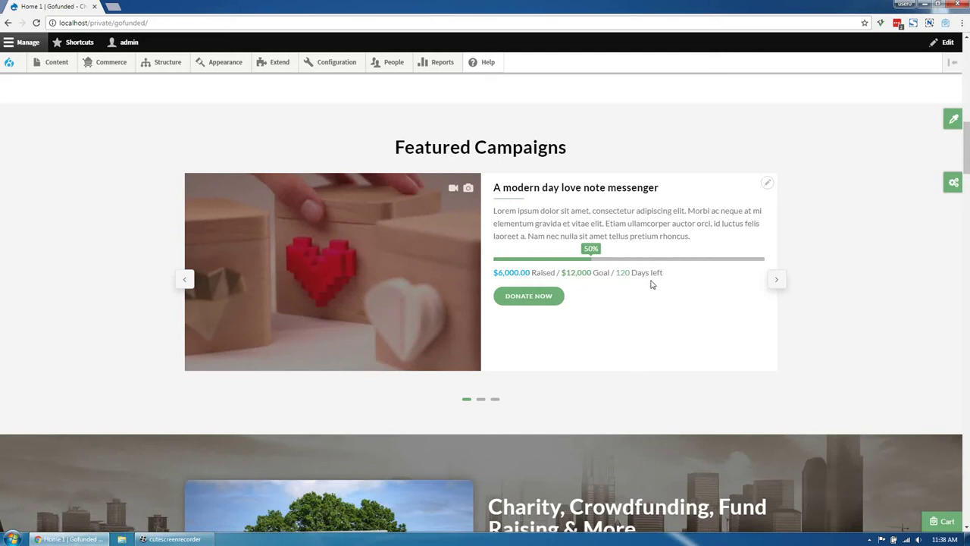
Browse the home page's campaign sections and play, then close, the video in the "Discover what's possible when a community creates together" section
{"action": "scroll", "coordinate": [564, 394], "scroll_direction": "down", "scroll_amount": 6}
{"action": "scroll", "coordinate": [565, 395], "scroll_direction": "down", "scroll_amount": 10}
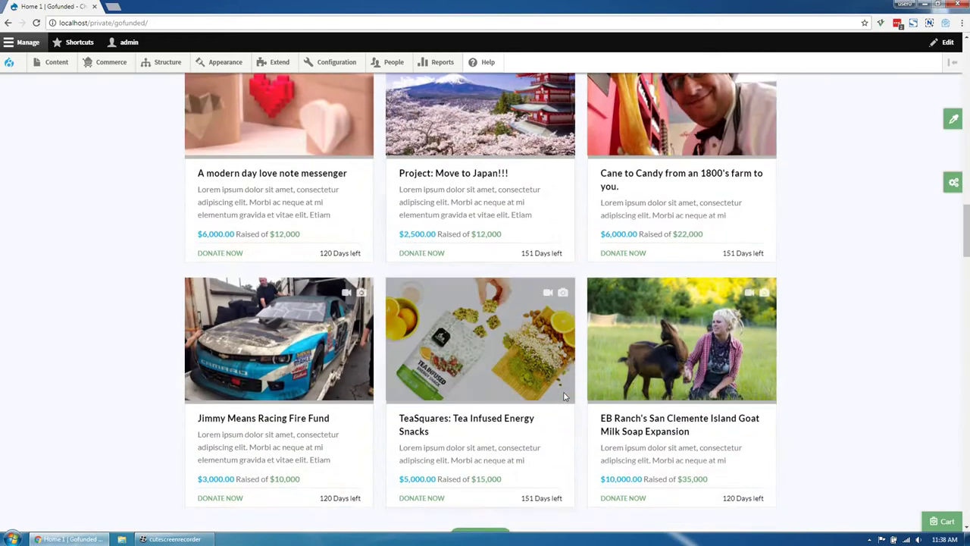
{"action": "scroll", "coordinate": [876, 347], "scroll_direction": "down", "scroll_amount": 3}
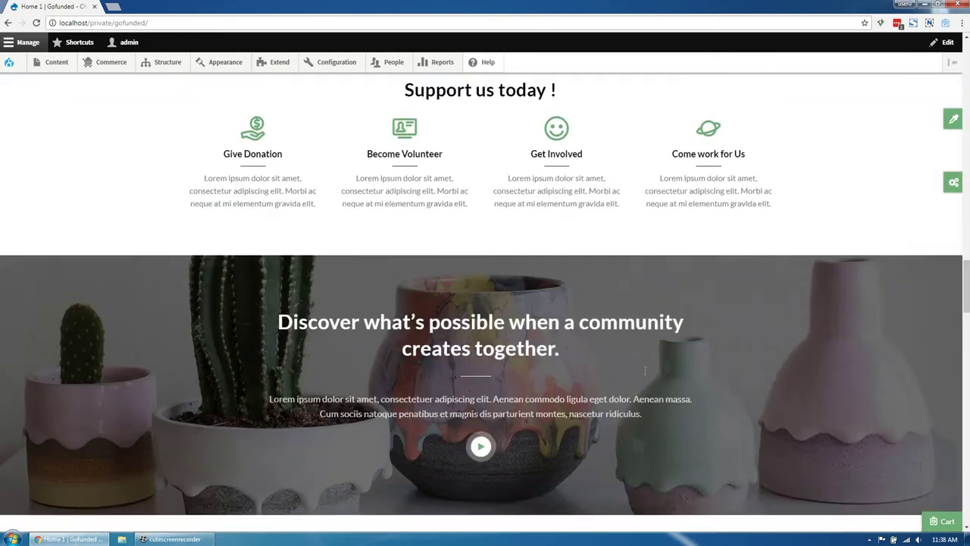
{"action": "left_click", "coordinate": [489, 296]}
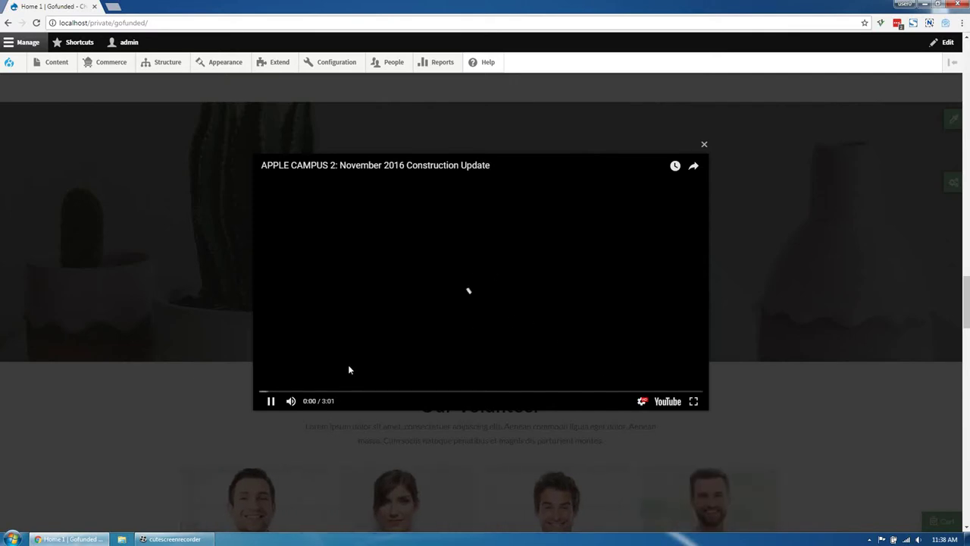
{"action": "scroll", "coordinate": [196, 368], "scroll_direction": "down", "scroll_amount": 1}
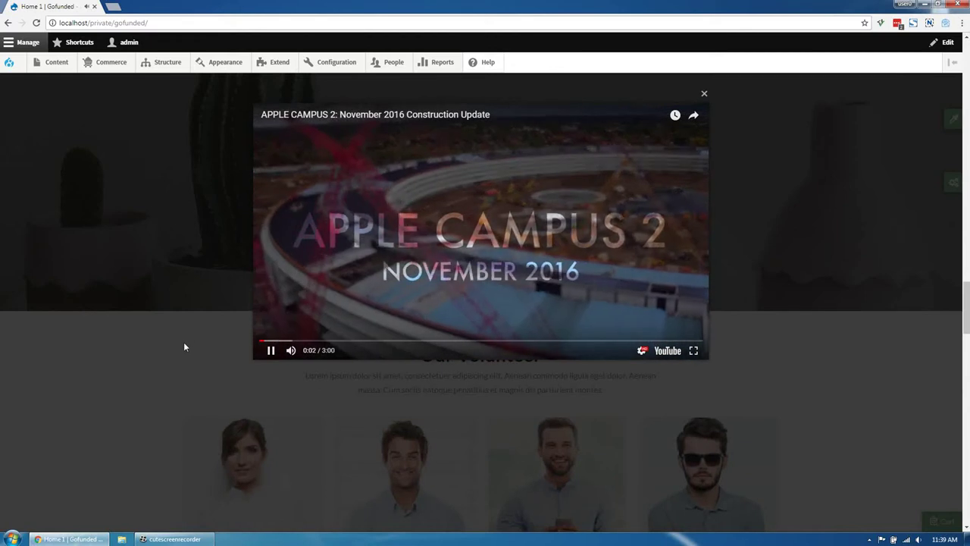
{"action": "left_click", "coordinate": [705, 93]}
Look through the home page's volunteer, testimonial, event, gallery and news sections down to the footer
{"action": "scroll", "coordinate": [474, 377], "scroll_direction": "down", "scroll_amount": 1}
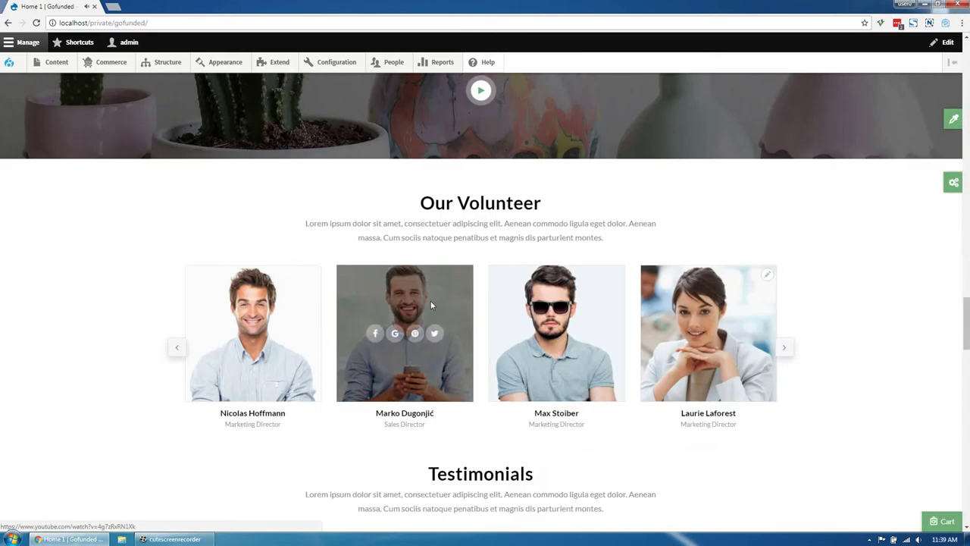
{"action": "scroll", "coordinate": [565, 333], "scroll_direction": "down", "scroll_amount": 6}
{"action": "scroll", "coordinate": [567, 339], "scroll_direction": "down", "scroll_amount": 4}
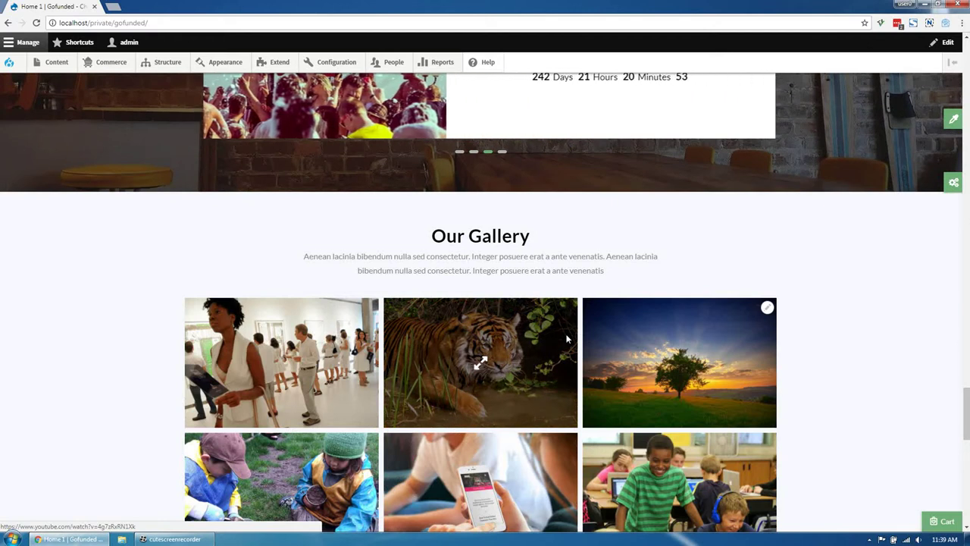
{"action": "scroll", "coordinate": [567, 338], "scroll_direction": "down", "scroll_amount": 6}
{"action": "scroll", "coordinate": [567, 338], "scroll_direction": "down", "scroll_amount": 3}
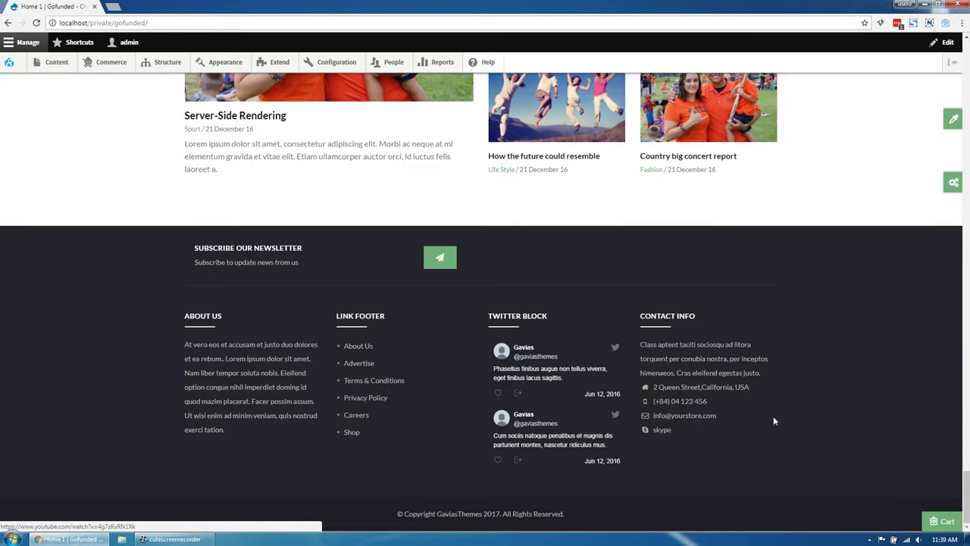
{"action": "left_click_drag", "start_coordinate": [966, 497], "coordinate": [967, 43]}
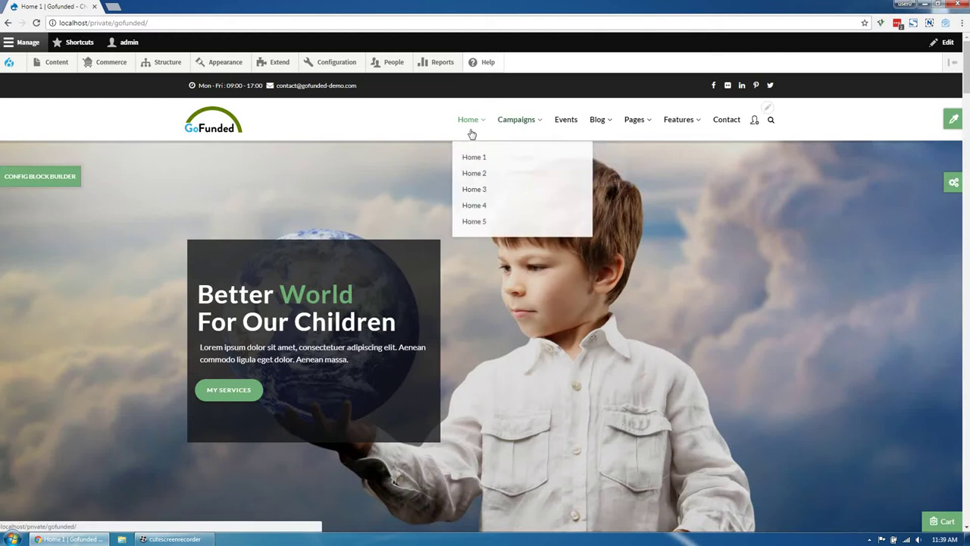
Open the "Project: Move to Japan!!!" campaign from the home page and view its donation details
{"action": "scroll", "coordinate": [455, 227], "scroll_direction": "down", "scroll_amount": 3}
{"action": "scroll", "coordinate": [449, 274], "scroll_direction": "down", "scroll_amount": 10}
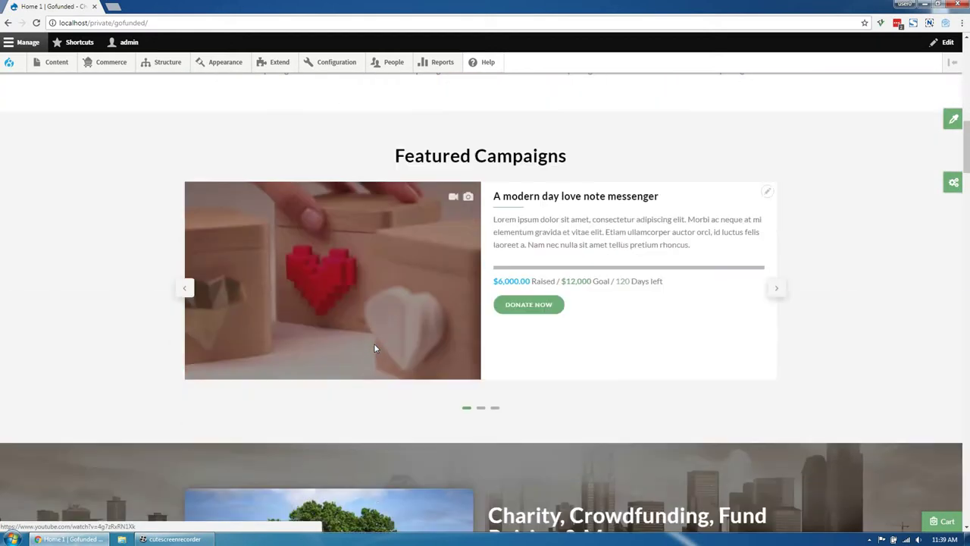
{"action": "scroll", "coordinate": [425, 389], "scroll_direction": "down", "scroll_amount": 8}
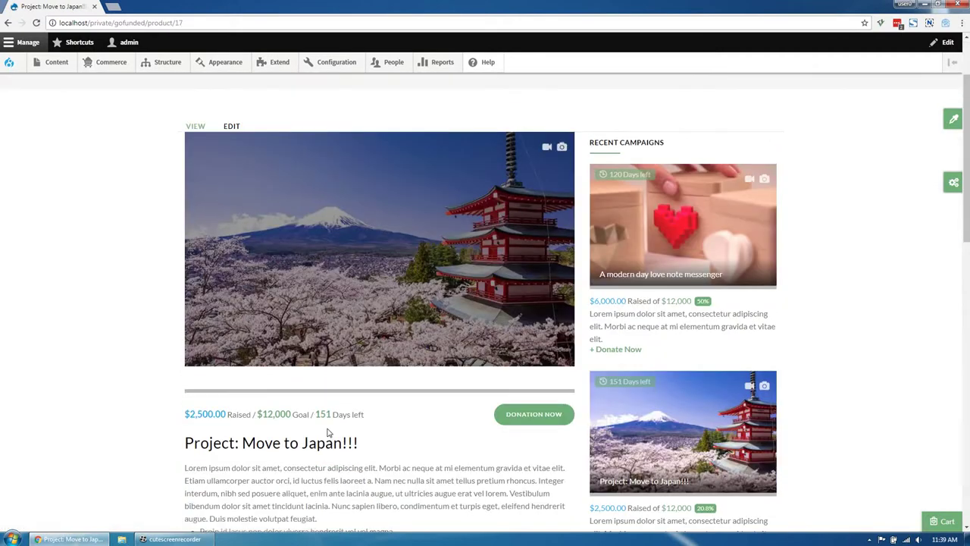
{"action": "scroll", "coordinate": [303, 410], "scroll_direction": "down", "scroll_amount": 2}
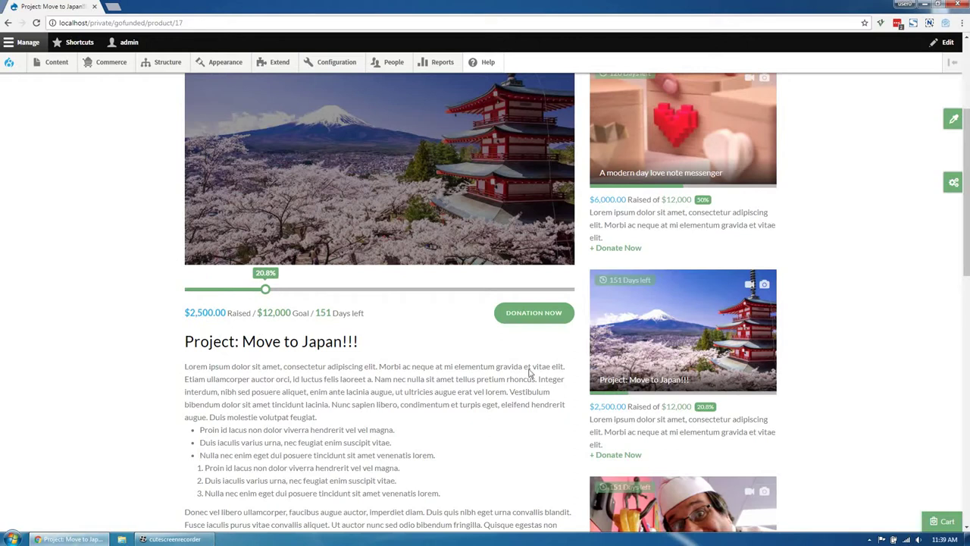
Start a donation to the Move to Japan campaign and add the Pledge $40.00 option to the cart
{"action": "left_click", "coordinate": [531, 314]}
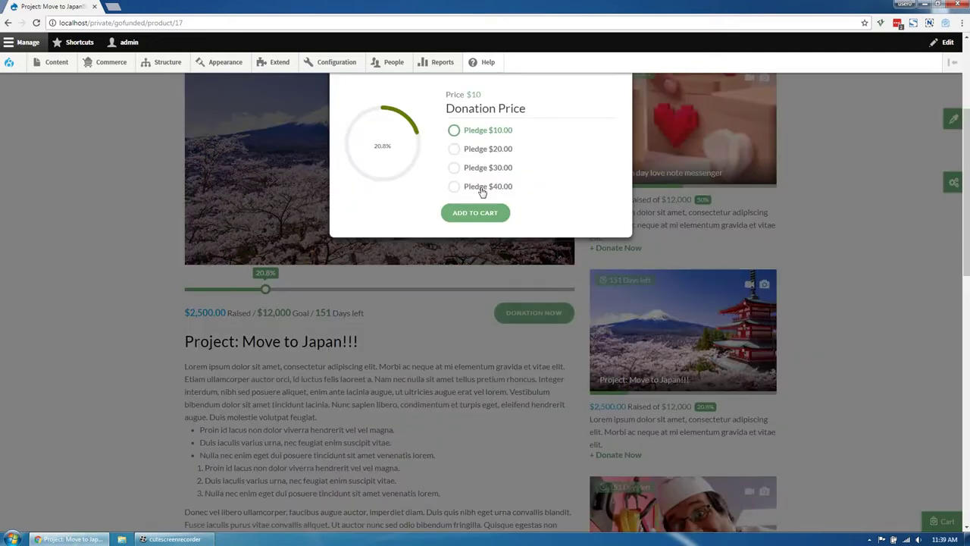
{"action": "left_click", "coordinate": [481, 189]}
{"action": "left_click", "coordinate": [470, 216]}
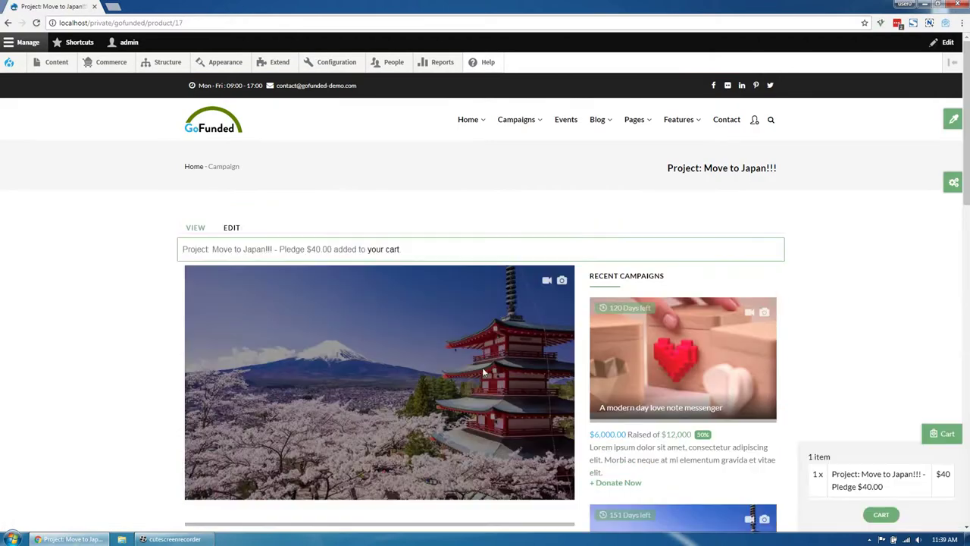
Proceed from the shopping cart to checkout and choose PayPal as the payment method
{"action": "left_click", "coordinate": [879, 514]}
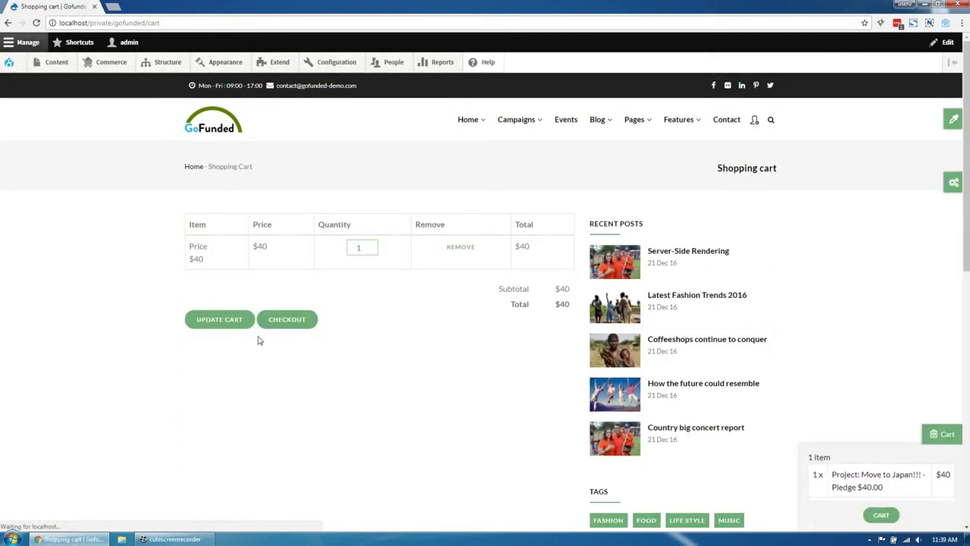
{"action": "left_click", "coordinate": [292, 324]}
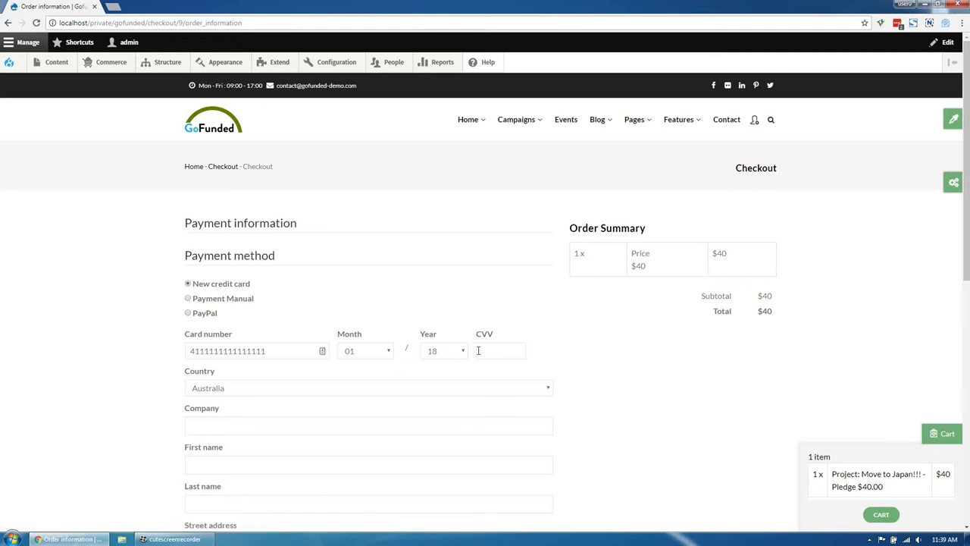
{"action": "left_click", "coordinate": [206, 314]}
{"action": "scroll", "coordinate": [102, 379], "scroll_direction": "down", "scroll_amount": 1}
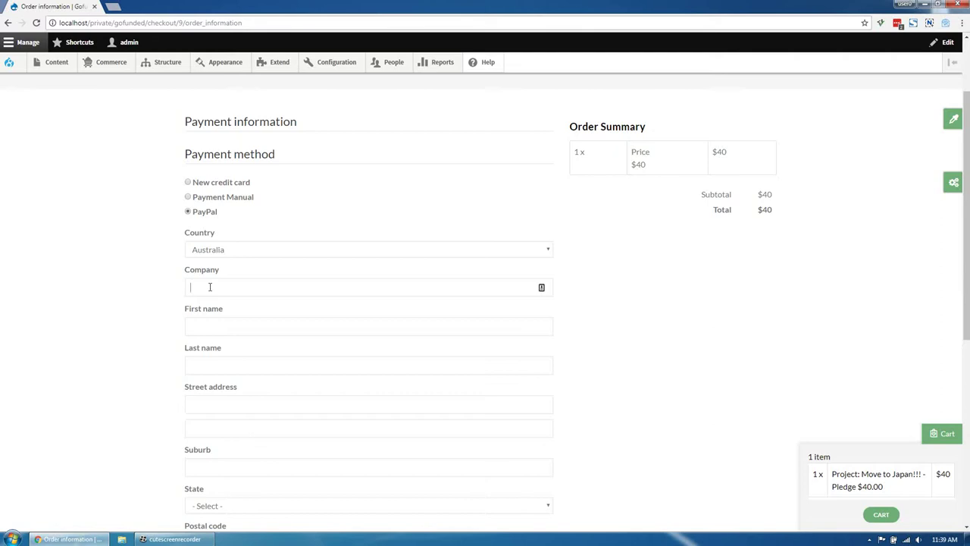
Enter Gavias Company as the billing company and fill in the first name, last name and street address
{"action": "left_click", "coordinate": [210, 286]}
{"action": "left_click", "coordinate": [212, 306]}
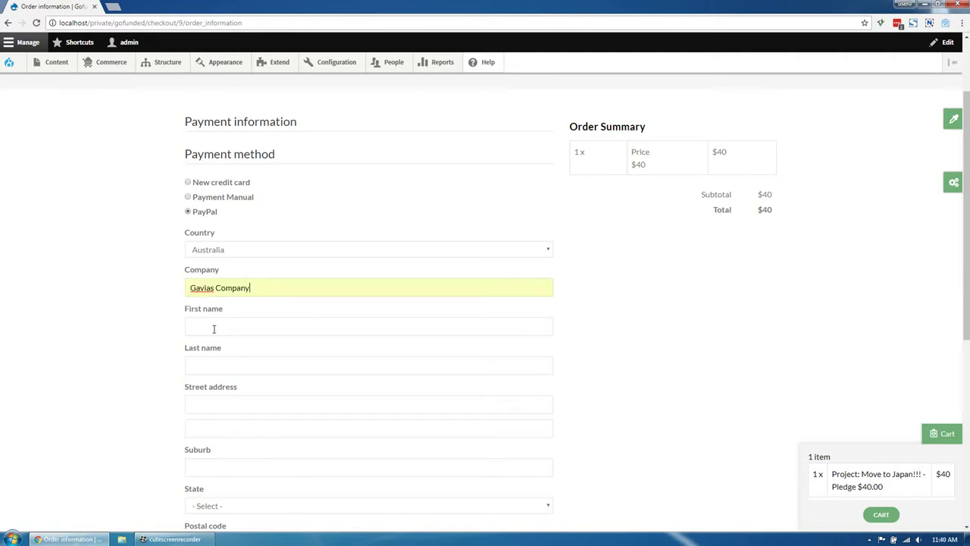
{"action": "type", "text": "gav"}
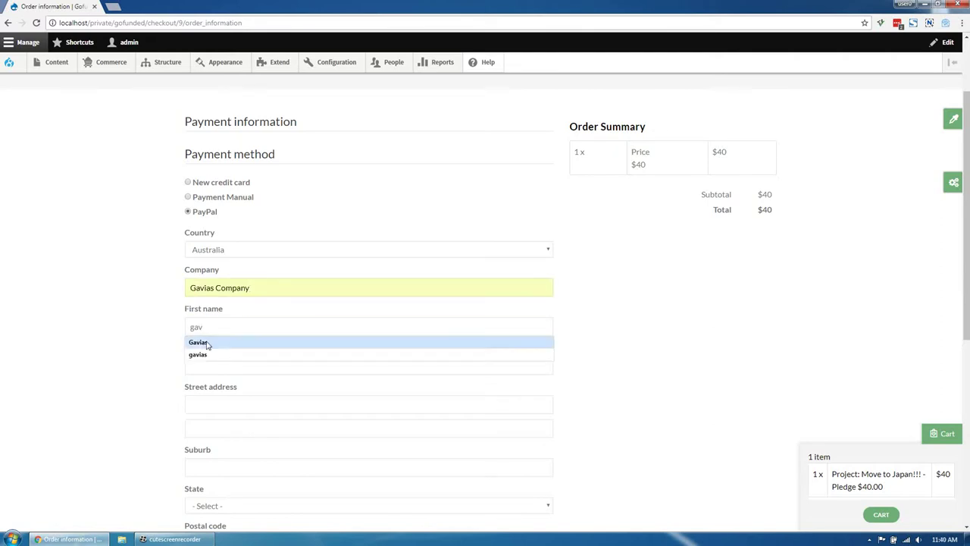
{"action": "left_click", "coordinate": [202, 354]}
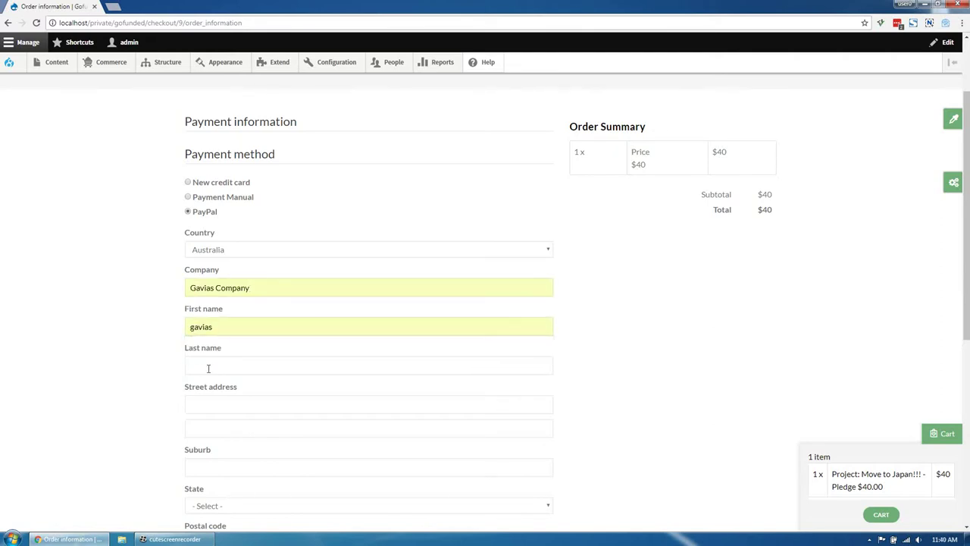
{"action": "left_click", "coordinate": [208, 368]}
{"action": "left_click", "coordinate": [182, 409]}
{"action": "scroll", "coordinate": [180, 413], "scroll_direction": "down", "scroll_amount": 2}
{"action": "type", "text": "gavias"}
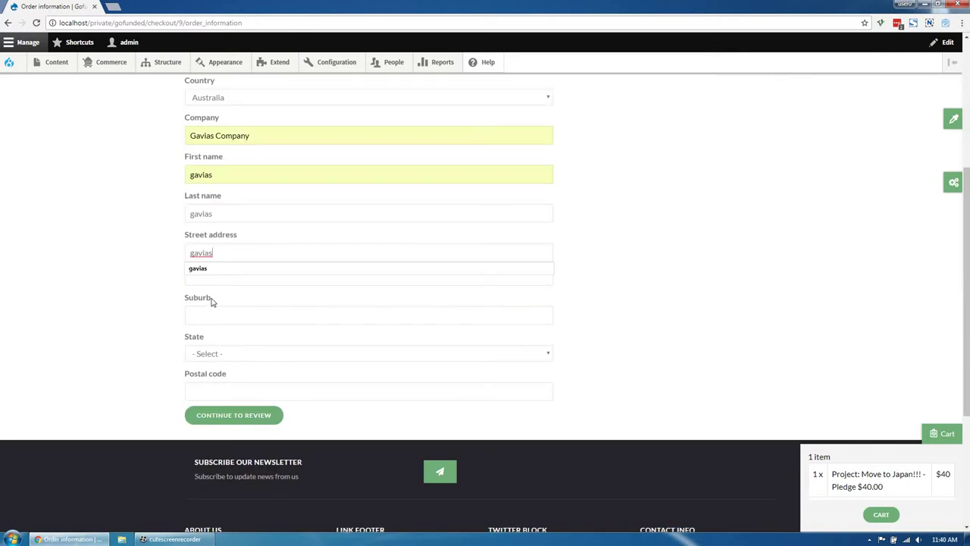
Choose Queensland as the state, fill in the postal code and suburb, and continue to the order review
{"action": "left_click", "coordinate": [190, 354]}
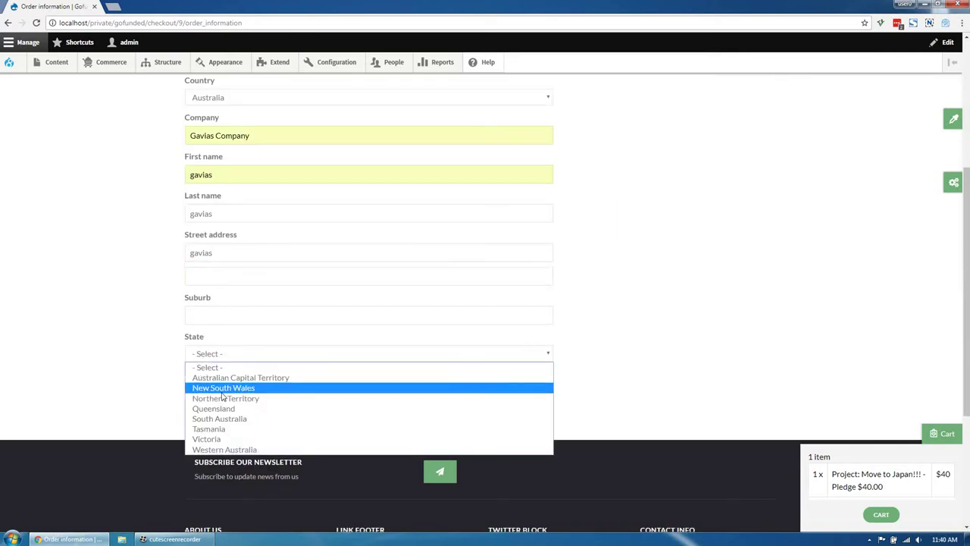
{"action": "key", "text": "Escape"}
{"action": "type", "text": "4"}
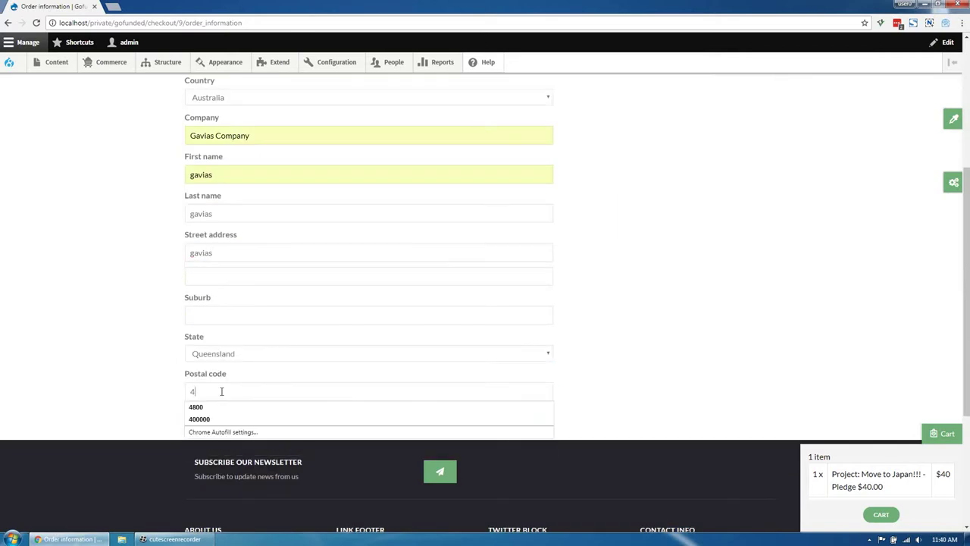
{"action": "type", "text": "80"}
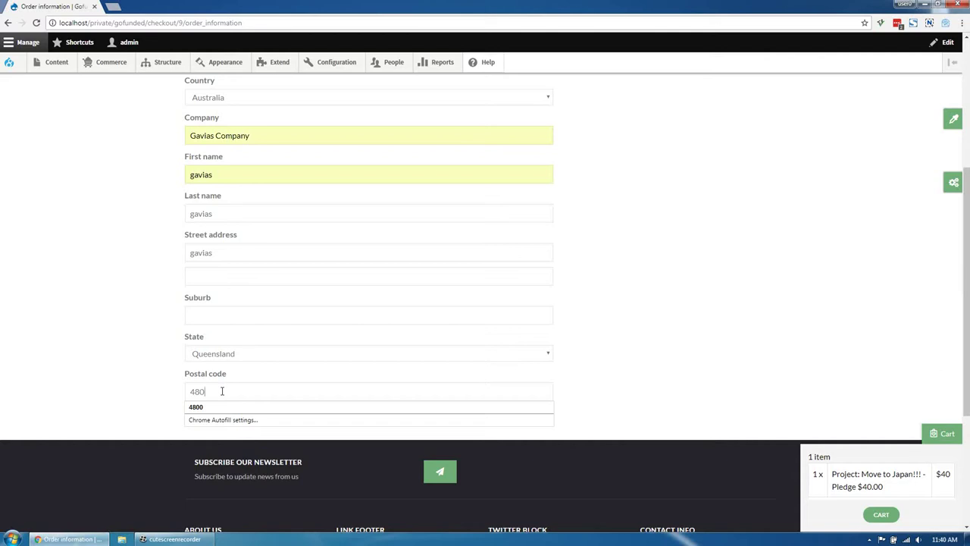
{"action": "type", "text": "0"}
{"action": "left_click", "coordinate": [225, 417]}
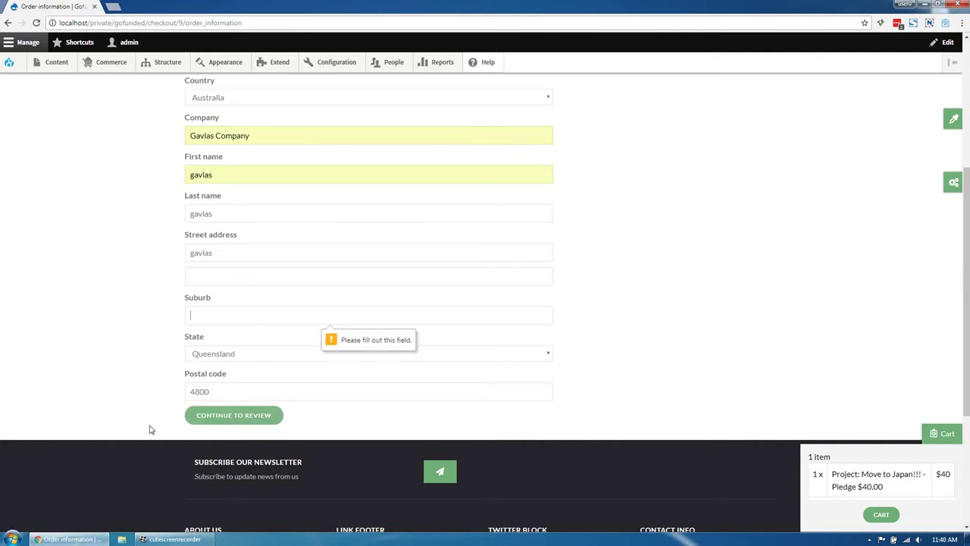
{"action": "left_click", "coordinate": [220, 316]}
{"action": "left_click", "coordinate": [198, 328]}
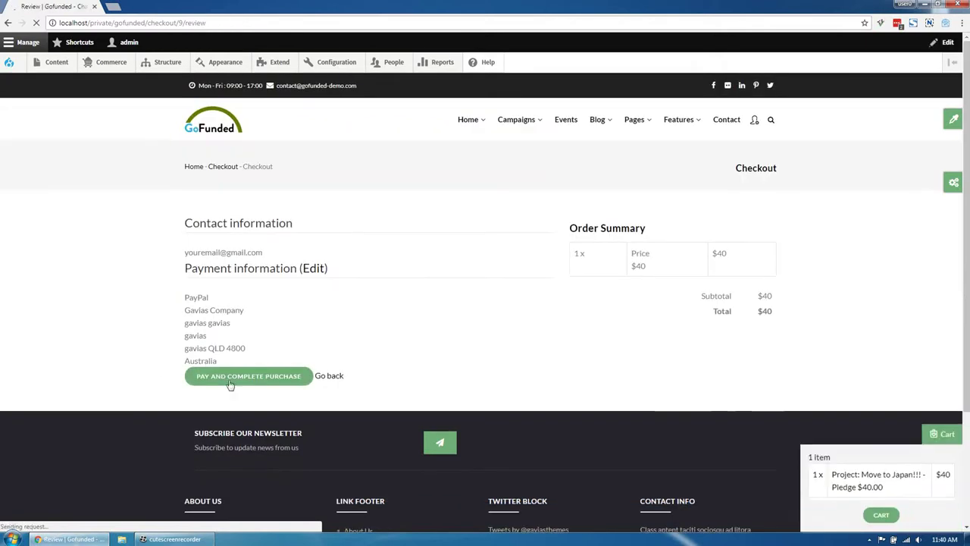
Pay and complete the purchase by logging in to the PayPal sandbox with the prefilled account and approving the $40.00 payment
{"action": "left_click", "coordinate": [262, 379]}
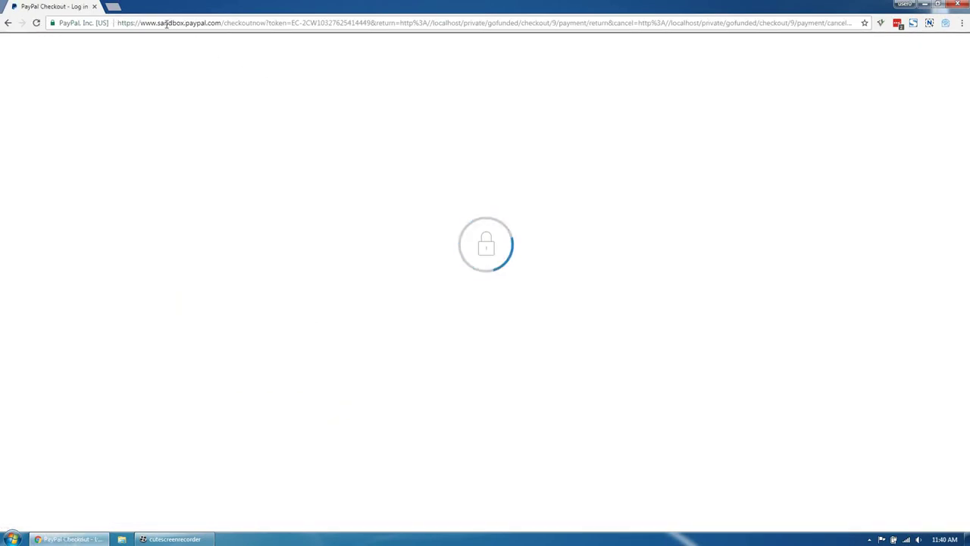
{"action": "left_click_drag", "start_coordinate": [164, 23], "coordinate": [185, 23]}
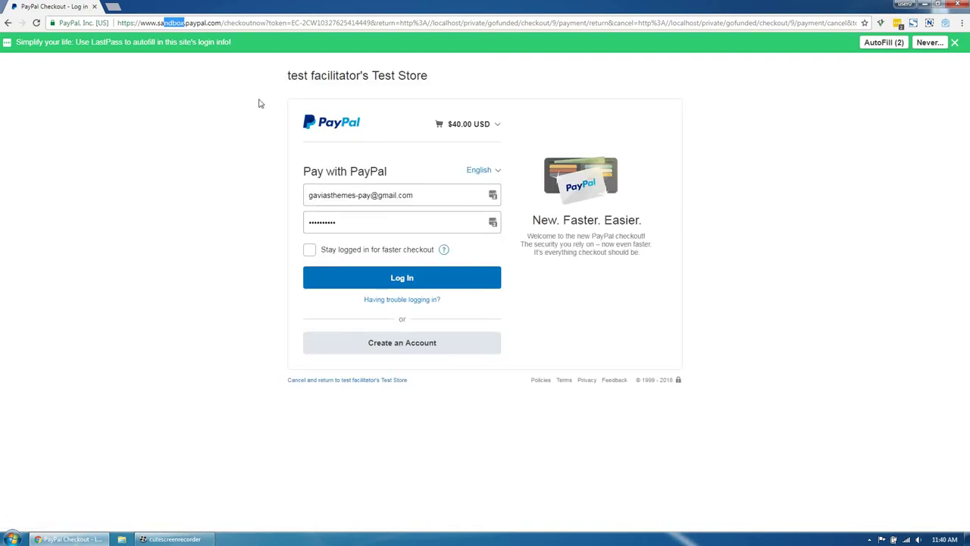
{"action": "left_click", "coordinate": [358, 278]}
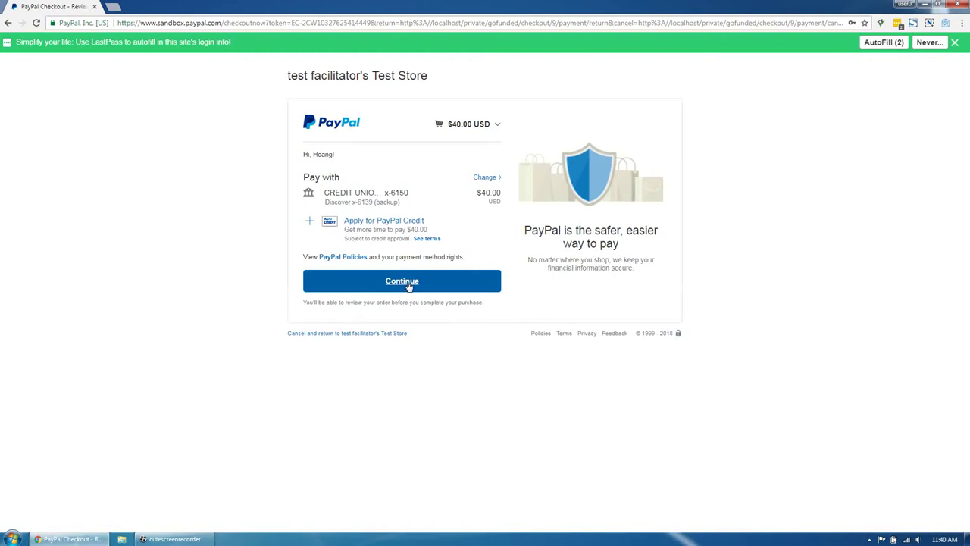
{"action": "left_click", "coordinate": [409, 284]}
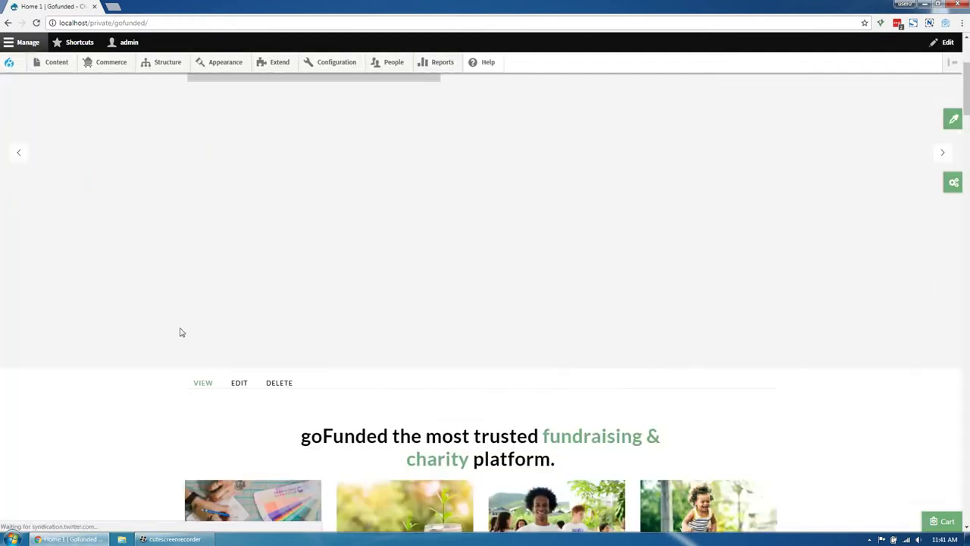
Check the raised amount and progress of "Project: Move to Japan!!!" in the home page's Latest Campaigns and on its campaign page
{"action": "scroll", "coordinate": [180, 331], "scroll_direction": "down", "scroll_amount": 6}
{"action": "scroll", "coordinate": [180, 331], "scroll_direction": "down", "scroll_amount": 8}
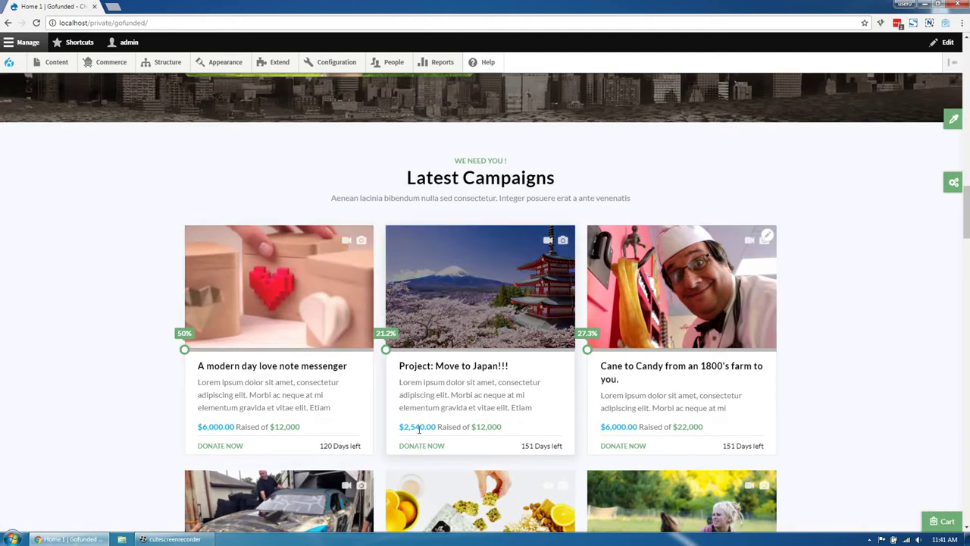
{"action": "left_click_drag", "start_coordinate": [425, 428], "coordinate": [414, 429]}
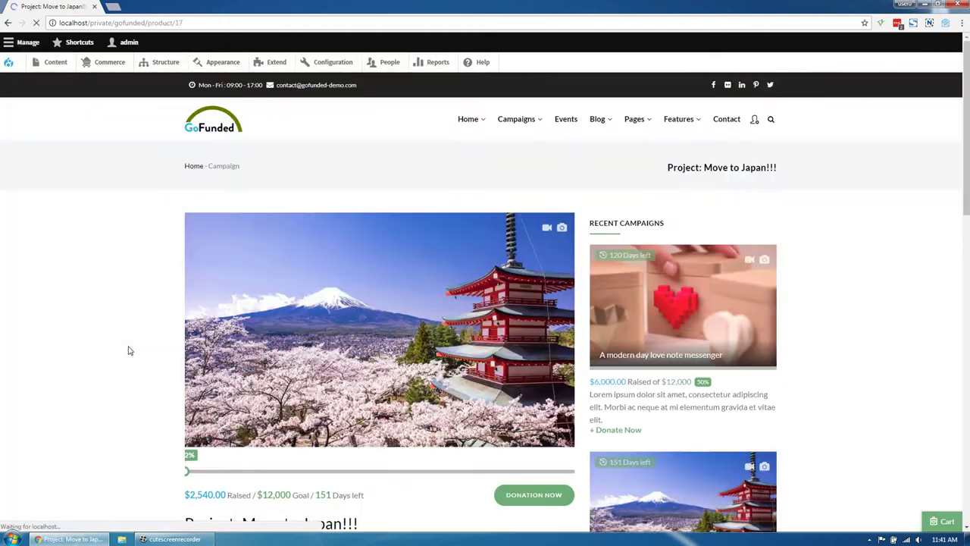
{"action": "scroll", "coordinate": [129, 349], "scroll_direction": "down", "scroll_amount": 3}
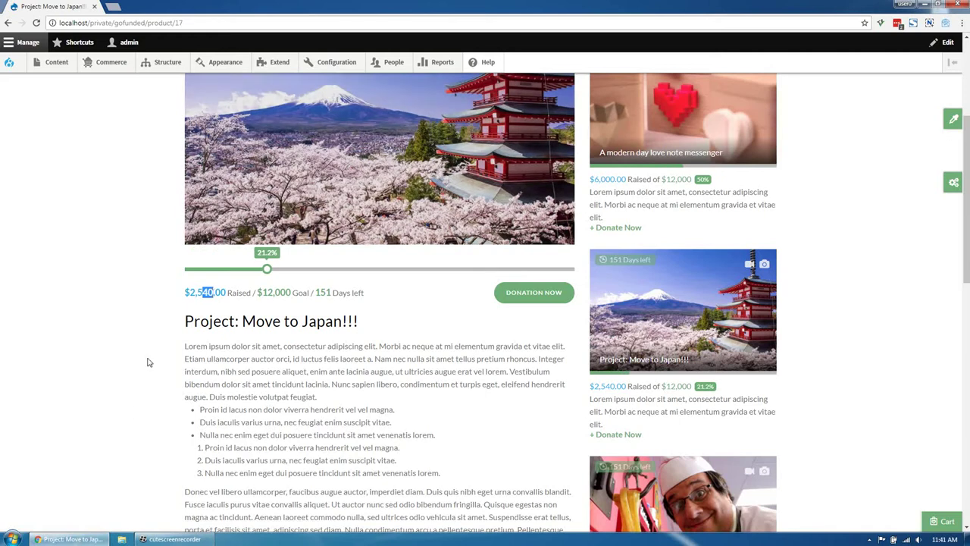
{"action": "scroll", "coordinate": [130, 403], "scroll_direction": "up", "scroll_amount": 3}
{"action": "mouse_move", "coordinate": [113, 73]}
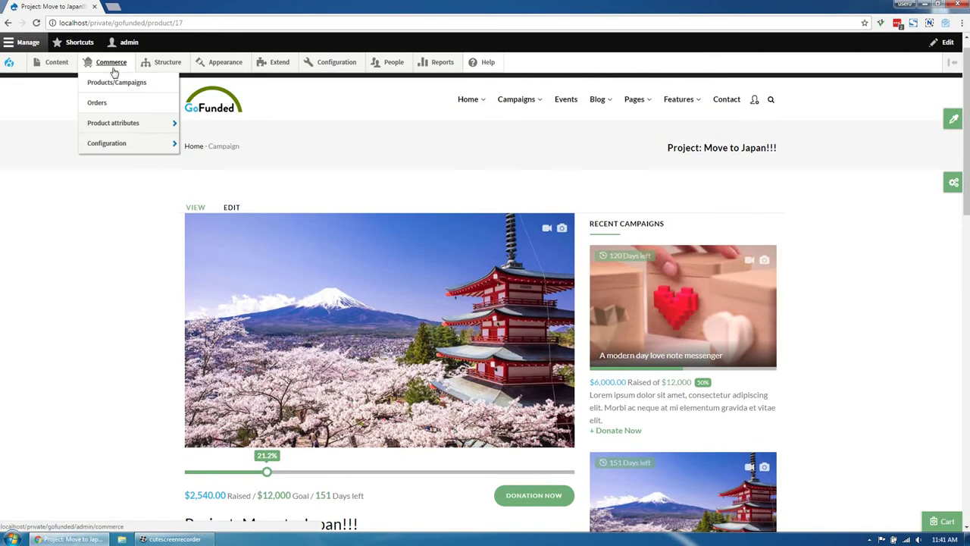
{"action": "scroll", "coordinate": [86, 205], "scroll_direction": "down", "scroll_amount": 2}
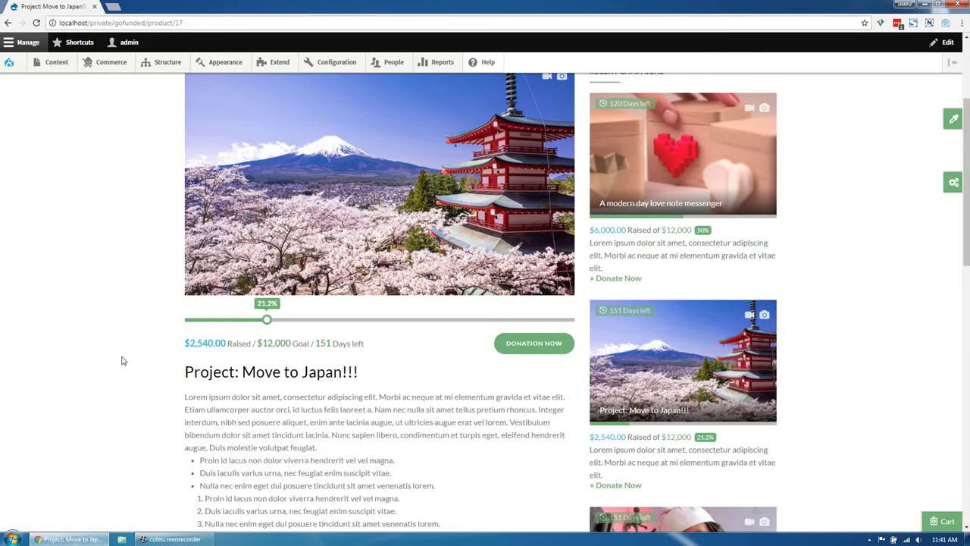
{"action": "scroll", "coordinate": [123, 361], "scroll_direction": "up", "scroll_amount": 1}
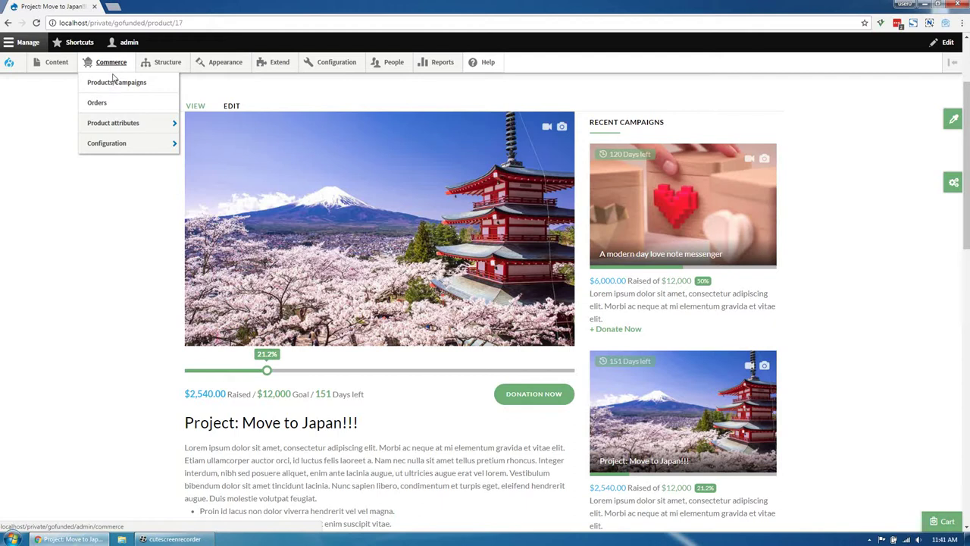
Open the Products/Campaigns administration list and look through the existing campaigns
{"action": "left_click", "coordinate": [122, 83]}
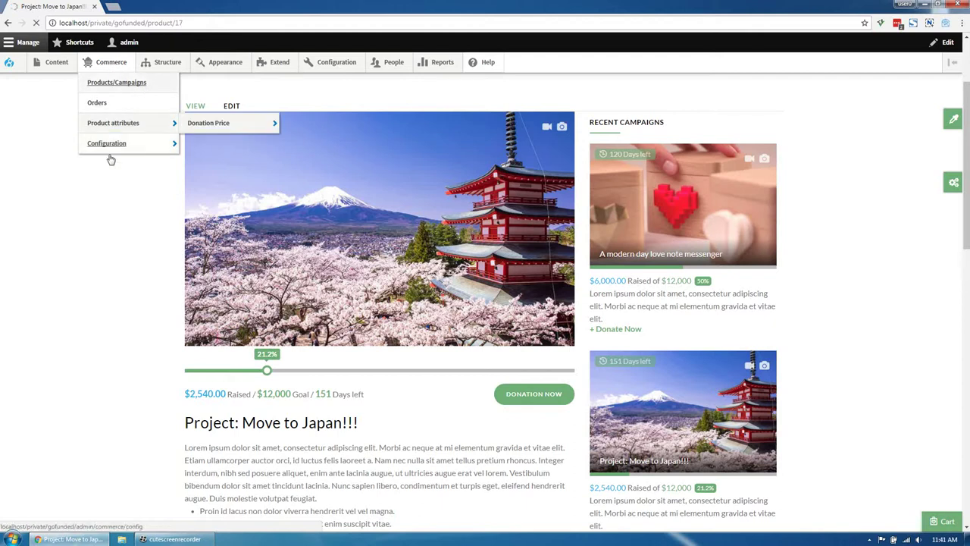
{"action": "scroll", "coordinate": [118, 299], "scroll_direction": "down", "scroll_amount": 1}
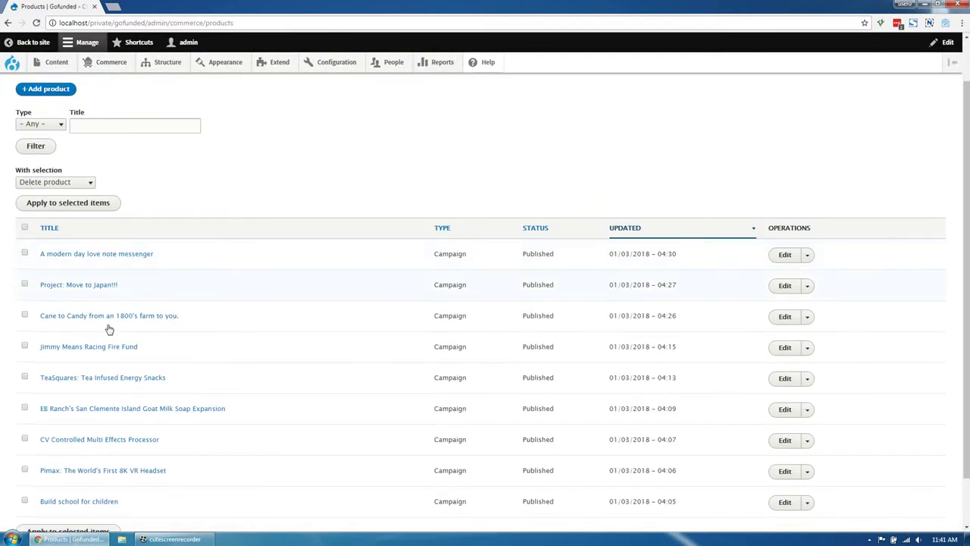
{"action": "scroll", "coordinate": [113, 455], "scroll_direction": "down", "scroll_amount": 1}
{"action": "scroll", "coordinate": [113, 455], "scroll_direction": "up", "scroll_amount": 2}
Add a "Pledge $80.00" value to the Donation Price product attribute and save the attribute
{"action": "mouse_move", "coordinate": [117, 67]}
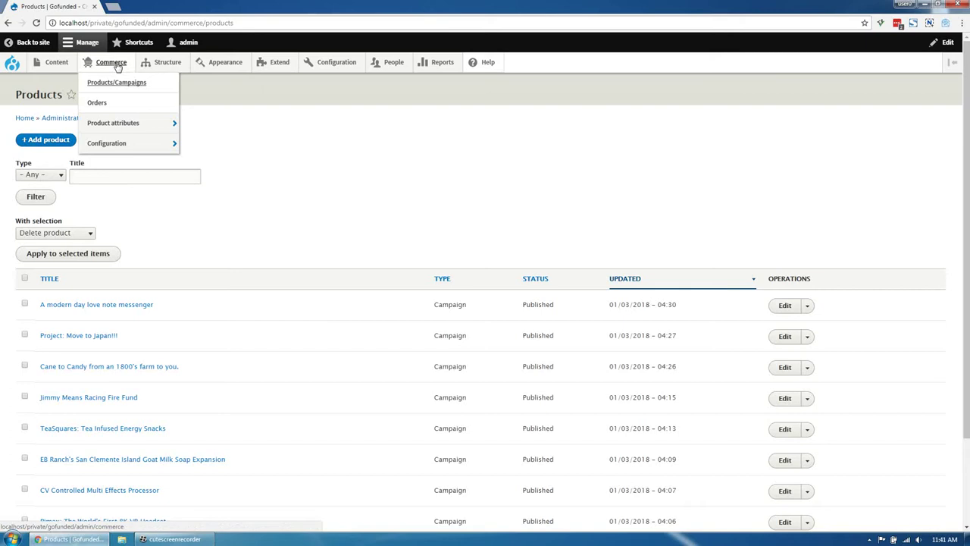
{"action": "mouse_move", "coordinate": [120, 124]}
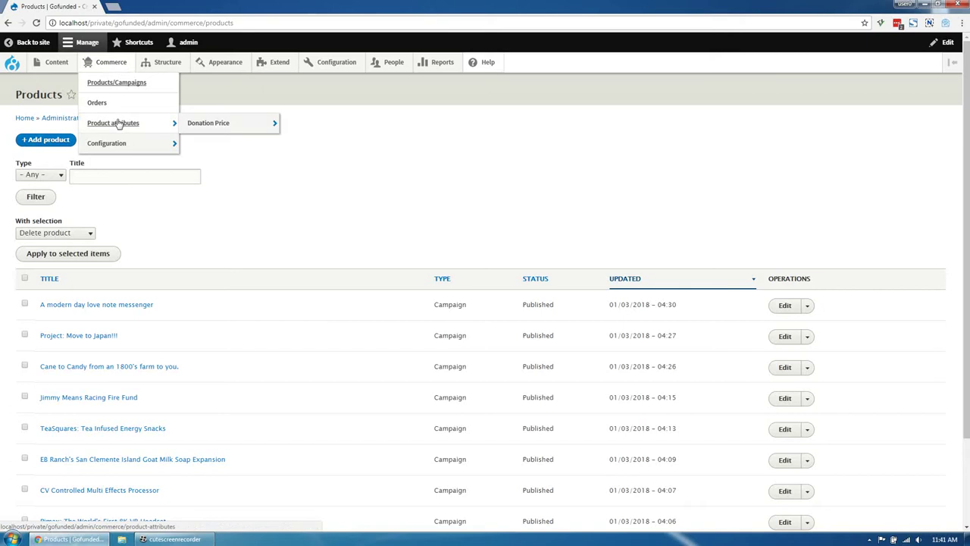
{"action": "left_click", "coordinate": [222, 130]}
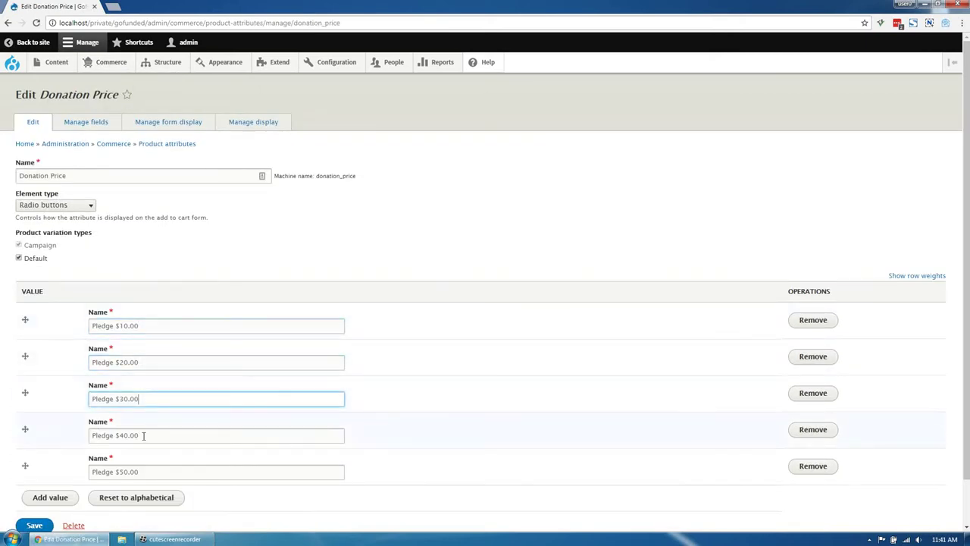
{"action": "scroll", "coordinate": [184, 474], "scroll_direction": "down", "scroll_amount": 1}
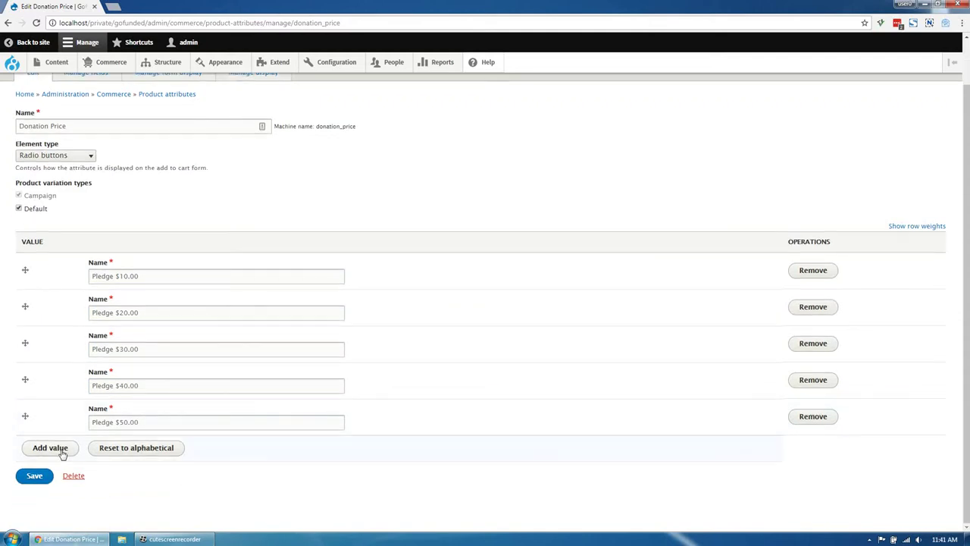
{"action": "left_click", "coordinate": [63, 451]}
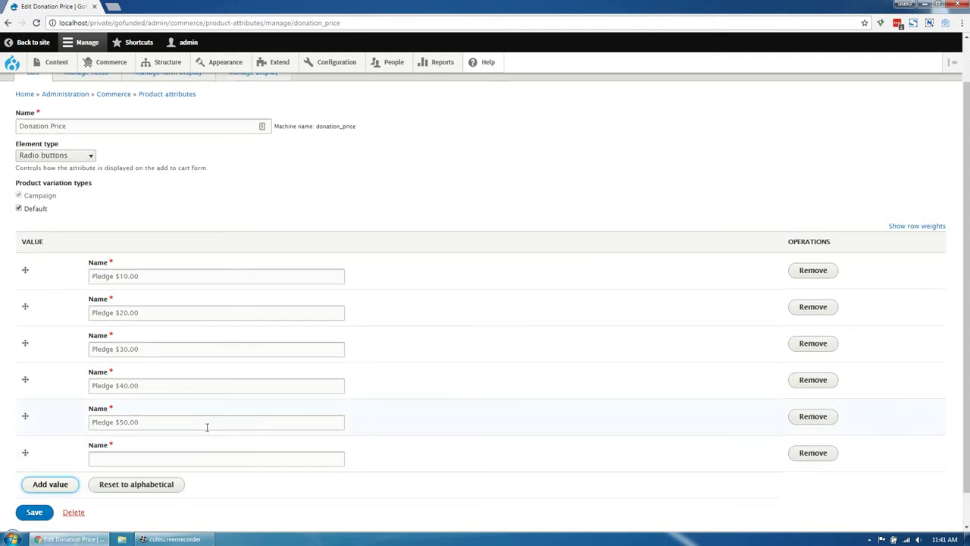
{"action": "scroll", "coordinate": [175, 417], "scroll_direction": "down", "scroll_amount": 1}
{"action": "left_click_drag", "start_coordinate": [141, 386], "coordinate": [76, 386]}
{"action": "key", "text": "ctrl+c"}
{"action": "left_click", "coordinate": [108, 426]}
{"action": "key", "text": "ctrl+v"}
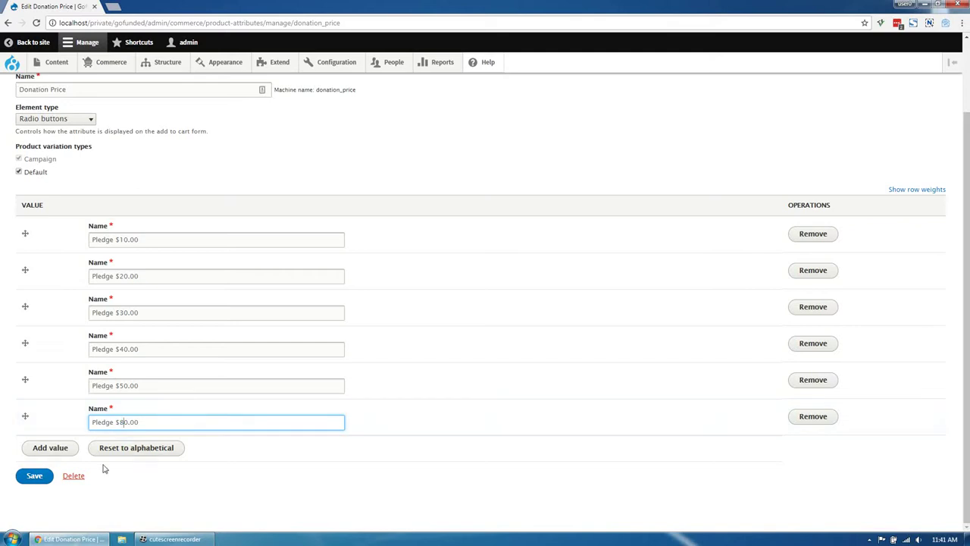
{"action": "left_click", "coordinate": [34, 476]}
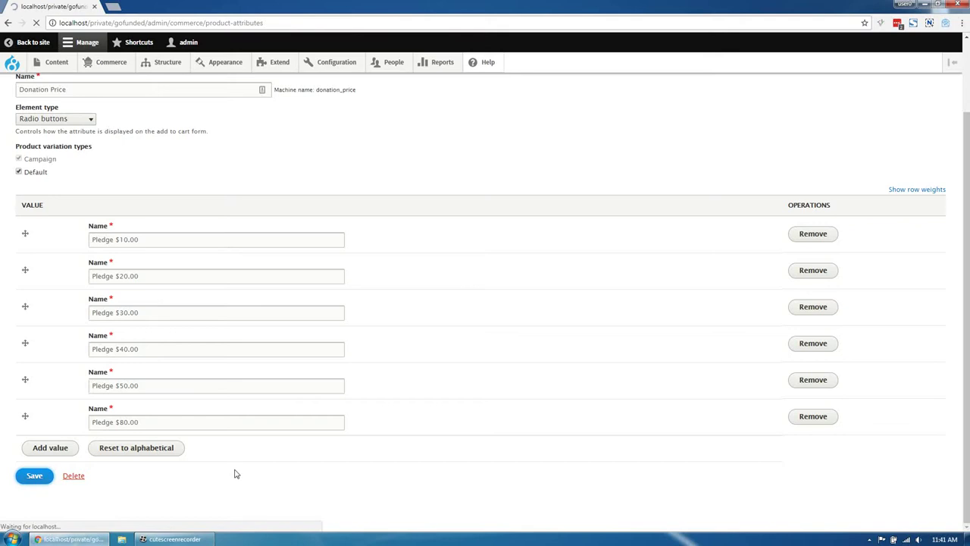
Start a new product of type Campaign and title it "Term-Time Holiday Fines are Under Review in Some Areas"
{"action": "mouse_move", "coordinate": [106, 68]}
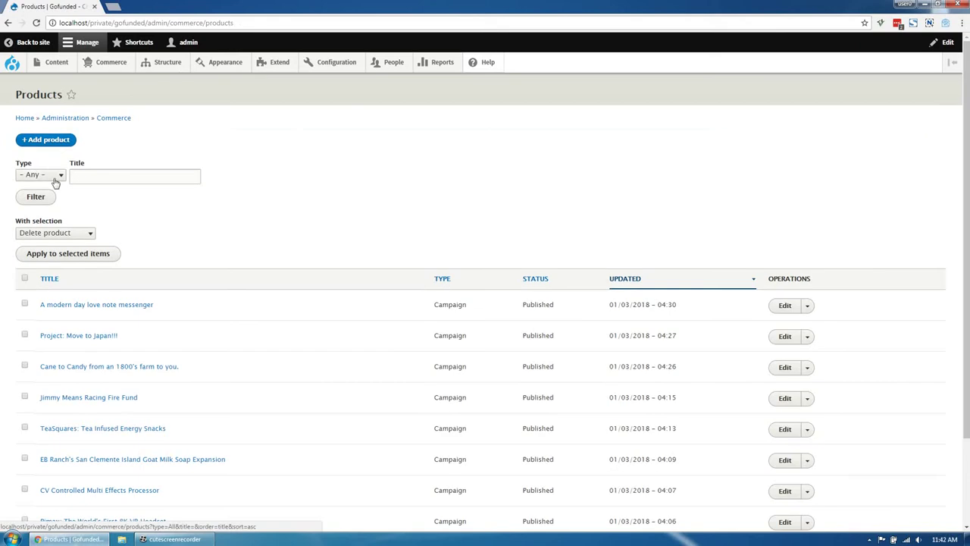
{"action": "left_click", "coordinate": [49, 147]}
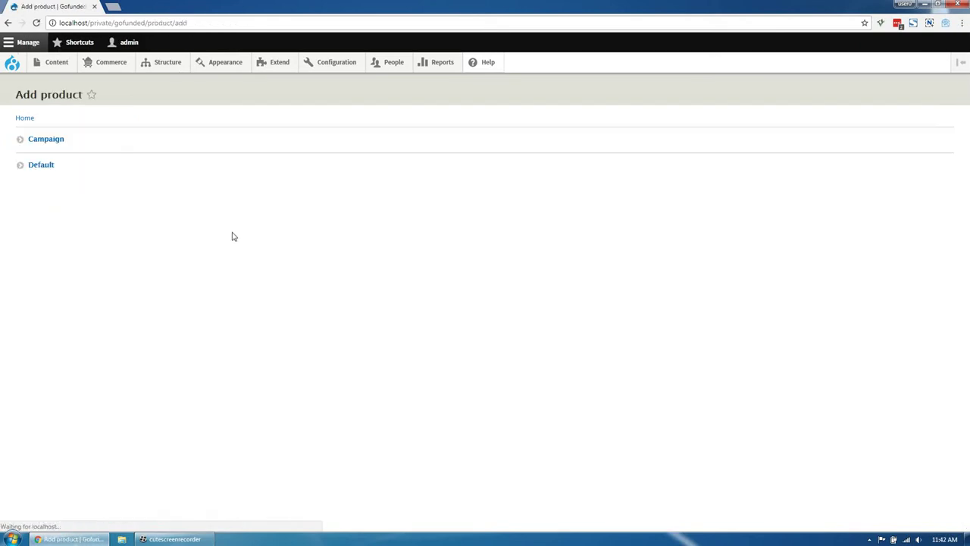
{"action": "left_click", "coordinate": [61, 142]}
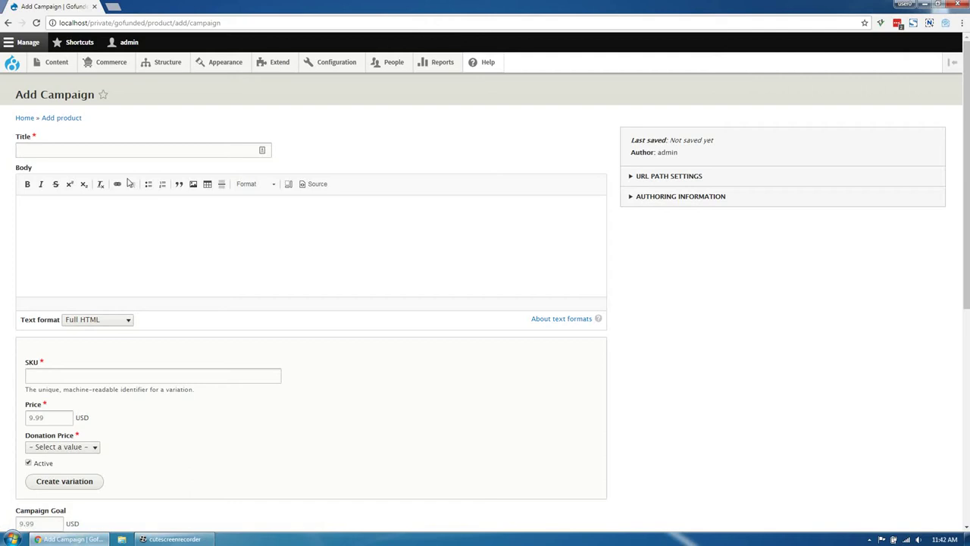
{"action": "left_click", "coordinate": [127, 151]}
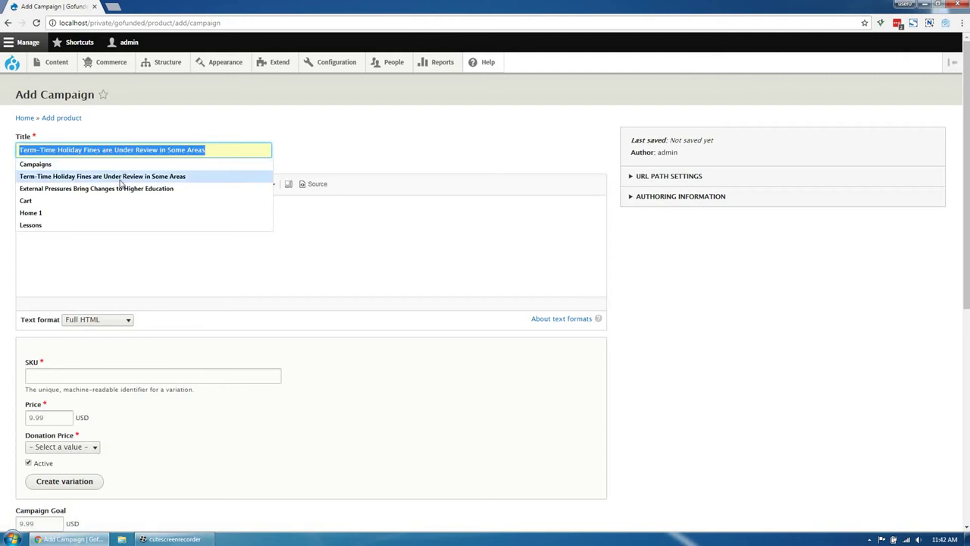
{"action": "left_click", "coordinate": [121, 175]}
Copy the description text from the featured campaign "A modern day love note messenger" into the new campaign's body
{"action": "left_click", "coordinate": [119, 220]}
{"action": "scroll", "coordinate": [127, 247], "scroll_direction": "down", "scroll_amount": 1}
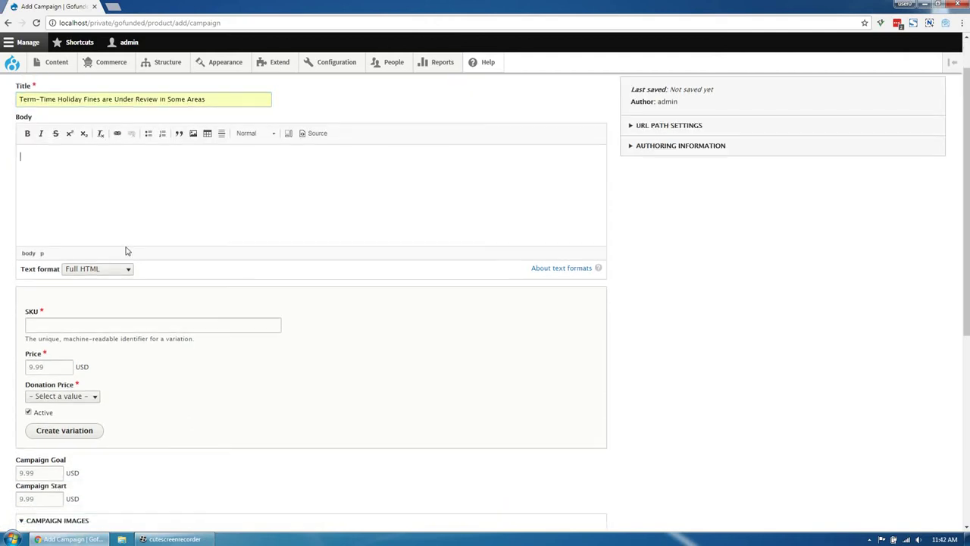
{"action": "scroll", "coordinate": [127, 251], "scroll_direction": "up", "scroll_amount": 1}
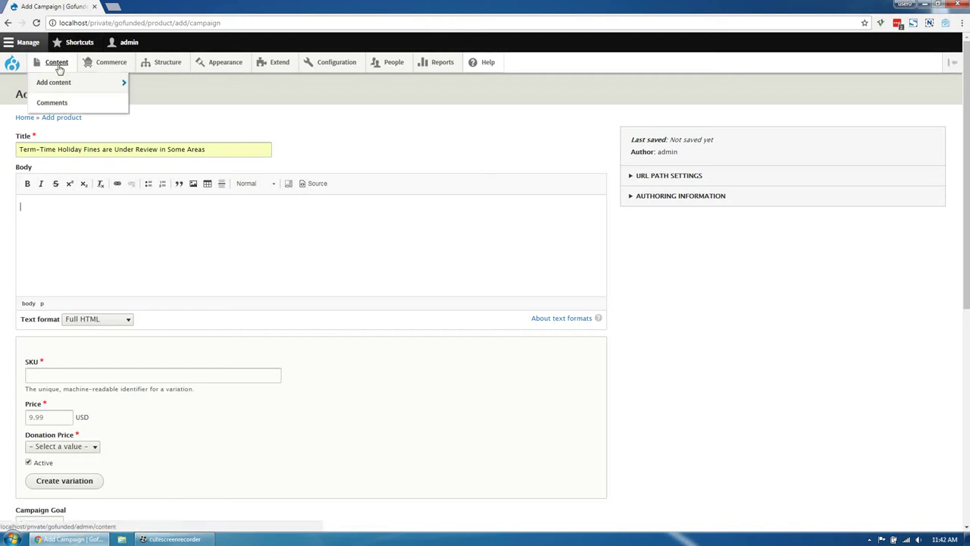
{"action": "mouse_move", "coordinate": [148, 23]}
{"action": "left_mouse_down"}
{"action": "mouse_move", "coordinate": [52, 23]}
{"action": "mouse_move", "coordinate": [144, 7]}
{"action": "left_mouse_up"}
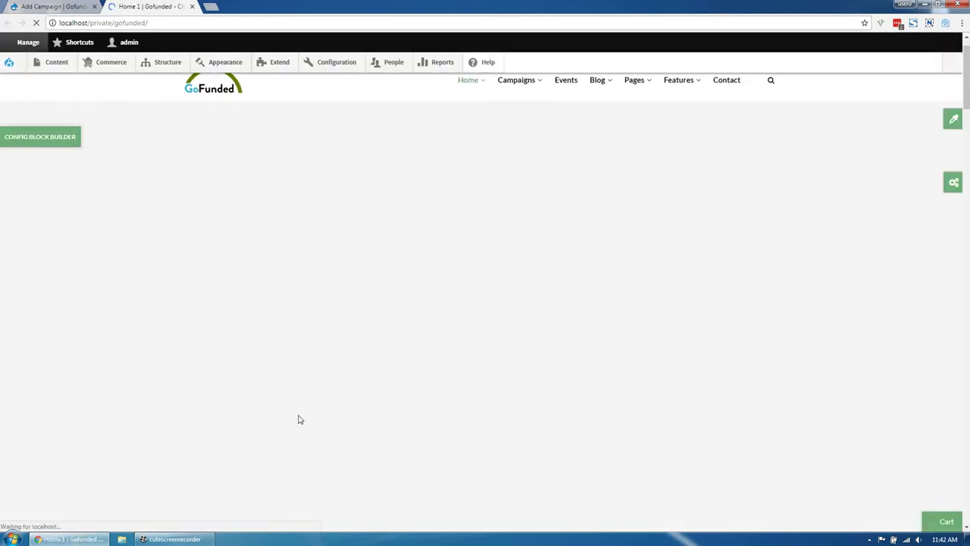
{"action": "scroll", "coordinate": [299, 419], "scroll_direction": "down", "scroll_amount": 5}
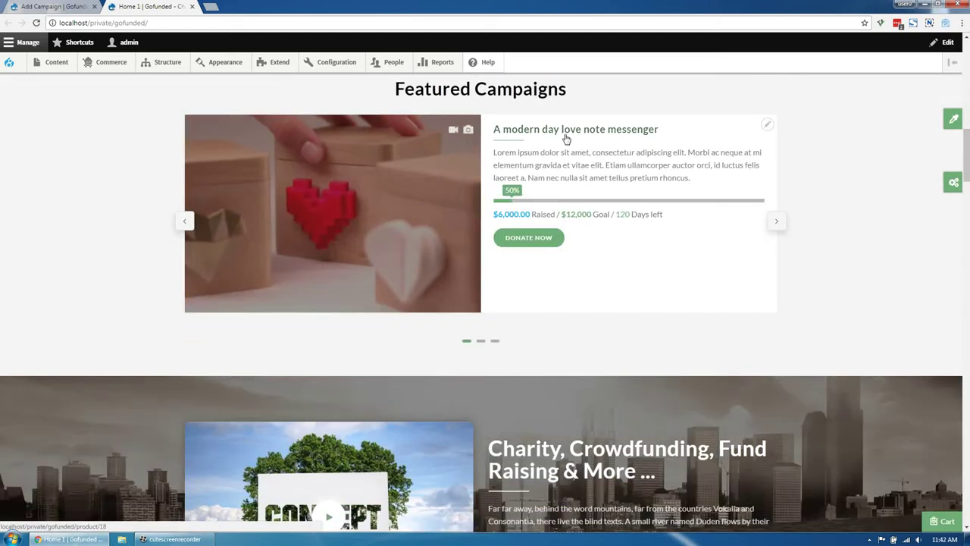
{"action": "left_click", "coordinate": [565, 139]}
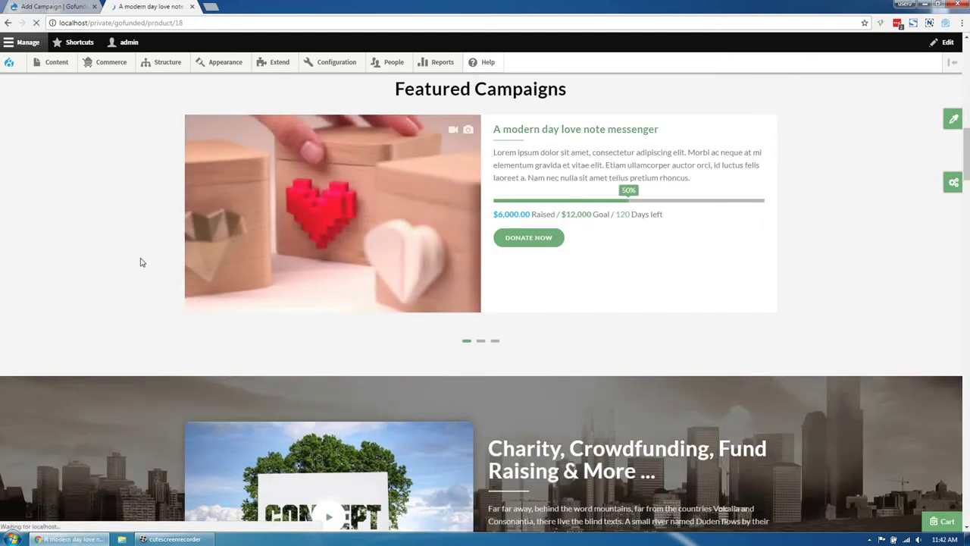
{"action": "scroll", "coordinate": [147, 265], "scroll_direction": "down", "scroll_amount": 5}
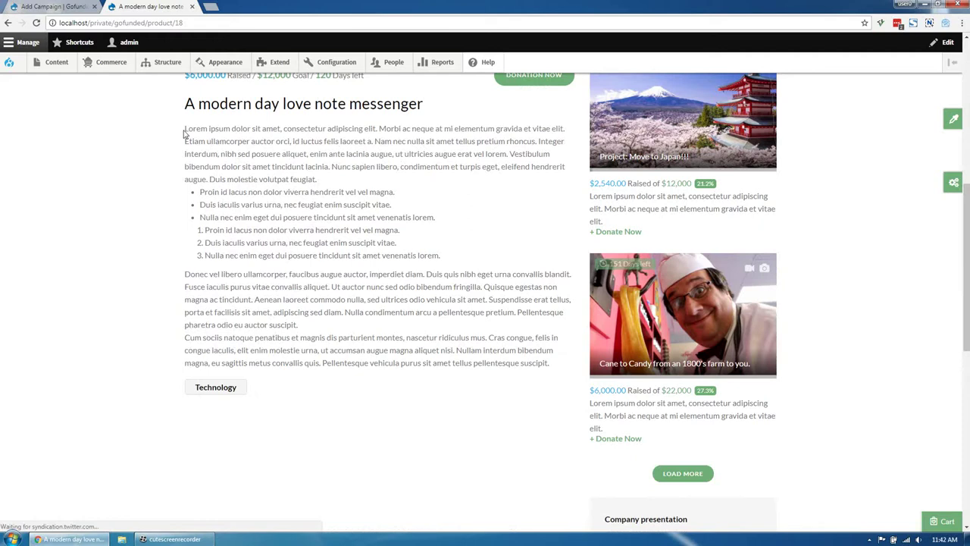
{"action": "left_click_drag", "start_coordinate": [184, 130], "coordinate": [554, 368]}
{"action": "key", "text": "ctrl+c"}
{"action": "left_click", "coordinate": [67, 7]}
{"action": "left_click", "coordinate": [141, 238]}
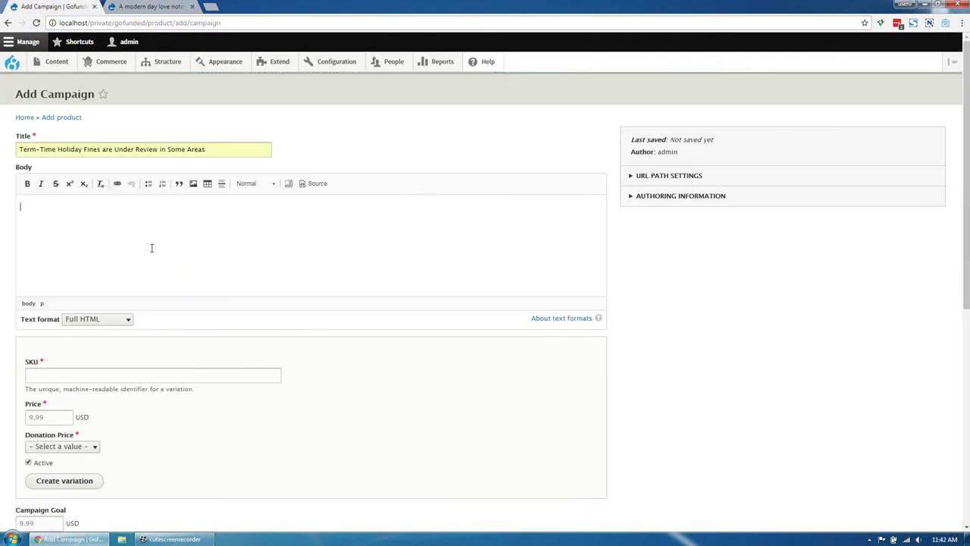
{"action": "key", "text": "ctrl+v"}
Create the campaign's first variation with SKU c1, price 10 USD and donation price Pledge $10.00
{"action": "scroll", "coordinate": [206, 373], "scroll_direction": "down", "scroll_amount": 1}
{"action": "left_click", "coordinate": [104, 386]}
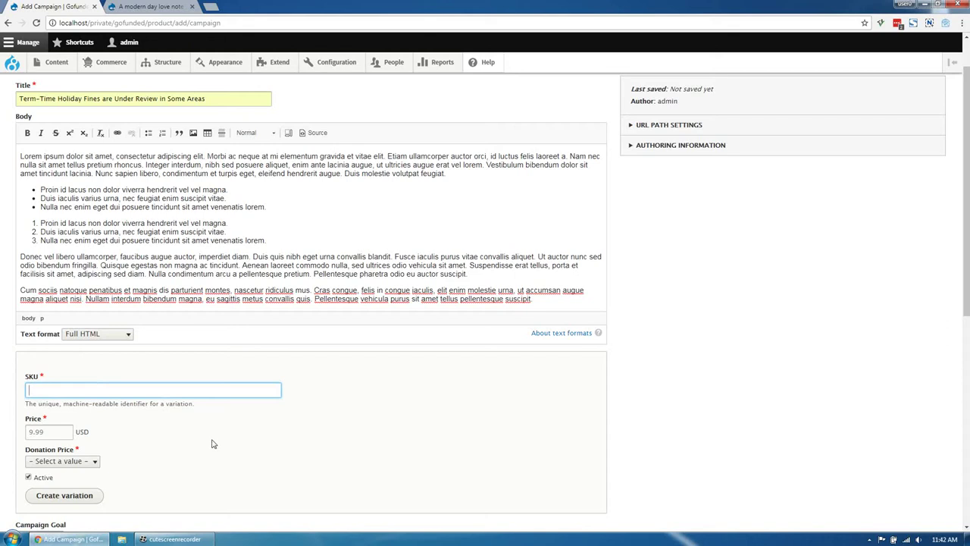
{"action": "scroll", "coordinate": [212, 442], "scroll_direction": "down", "scroll_amount": 2}
{"action": "type", "text": "c1"}
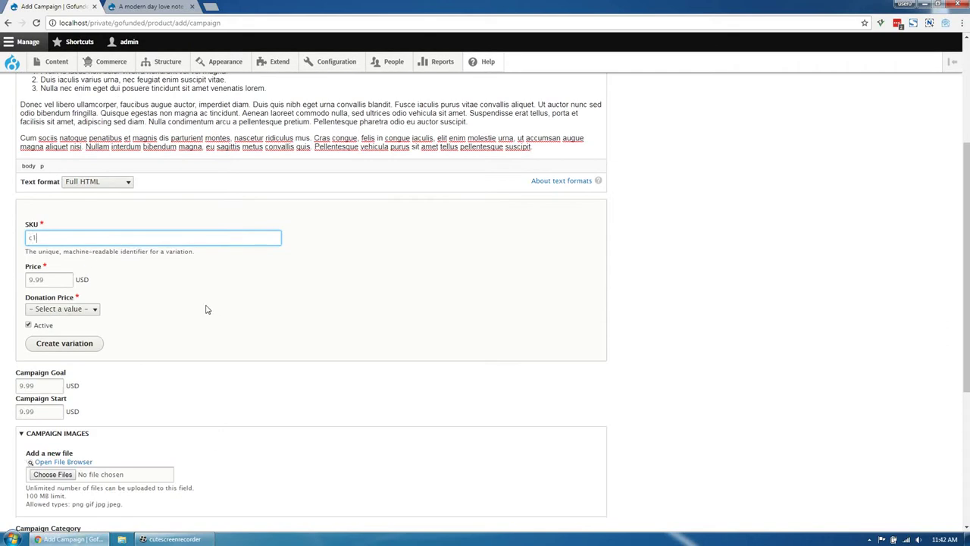
{"action": "left_click", "coordinate": [53, 281]}
{"action": "type", "text": "10"}
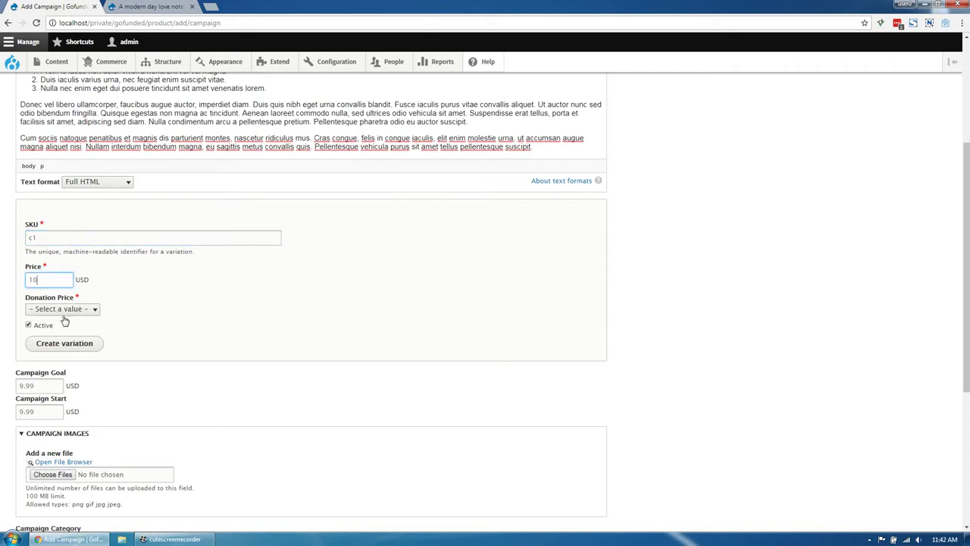
{"action": "left_click", "coordinate": [64, 309]}
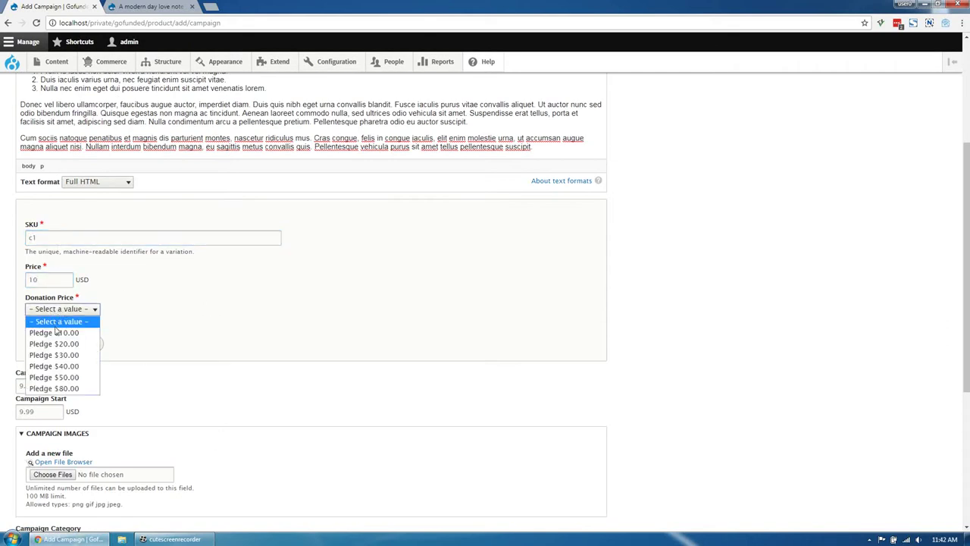
{"action": "left_click", "coordinate": [55, 332]}
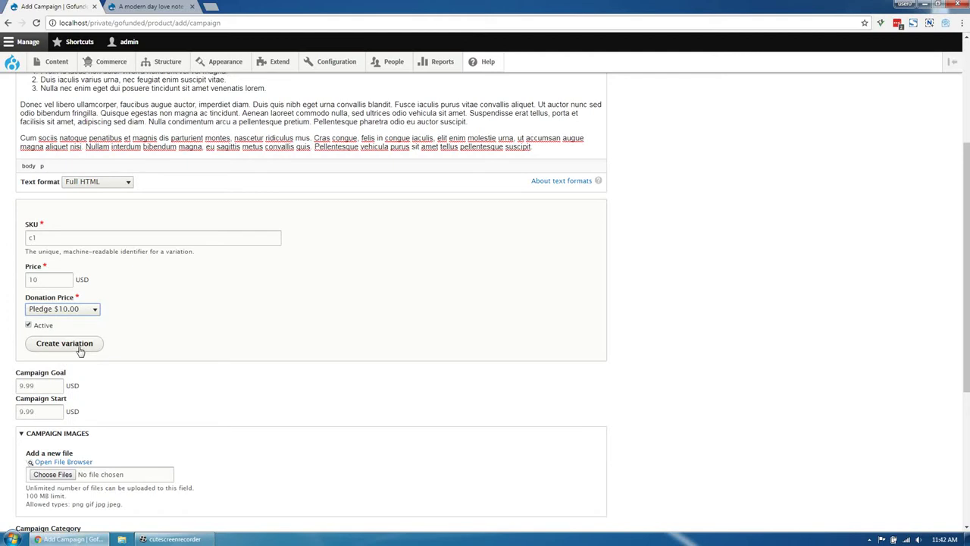
{"action": "left_click", "coordinate": [81, 349]}
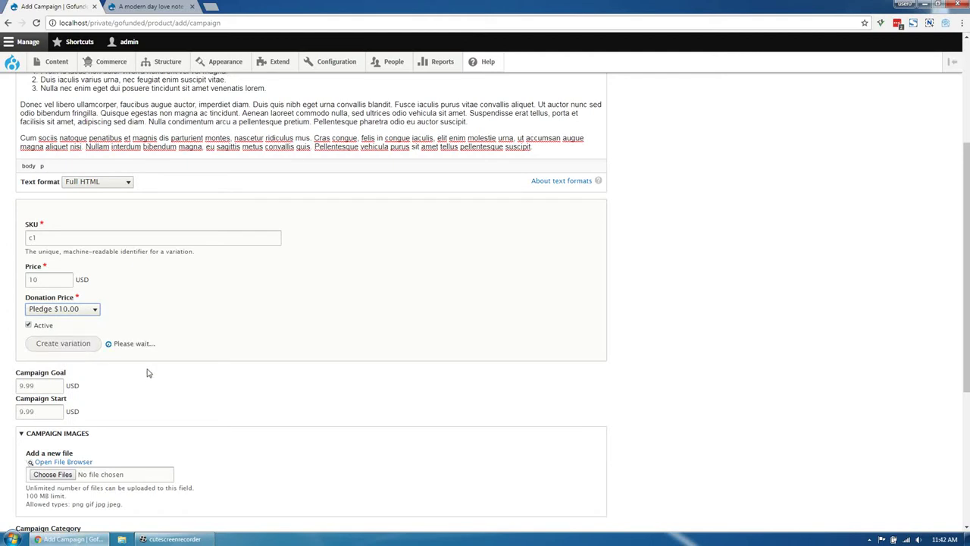
Create a second variation with SKU c2, price 20 USD and donation price Pledge $20.00
{"action": "left_click", "coordinate": [76, 278]}
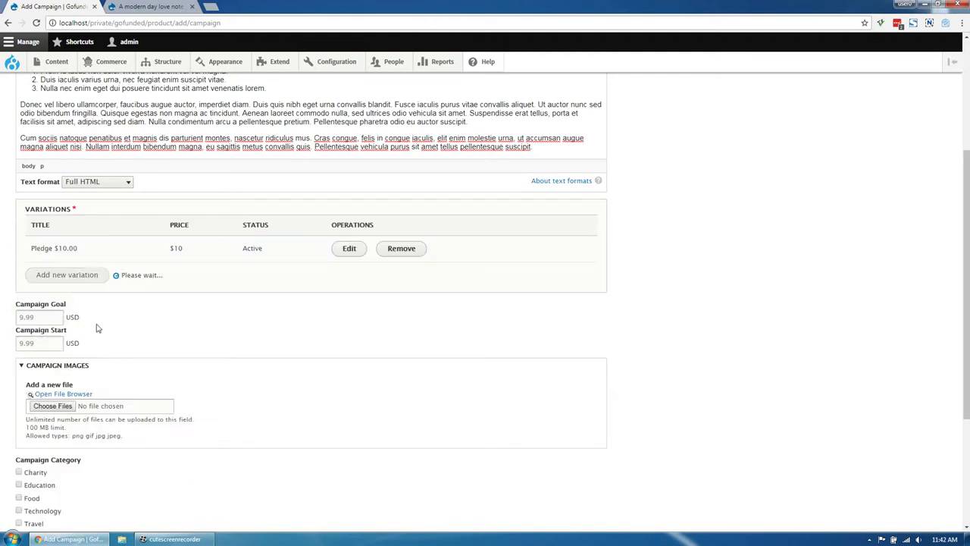
{"action": "left_click", "coordinate": [64, 307]}
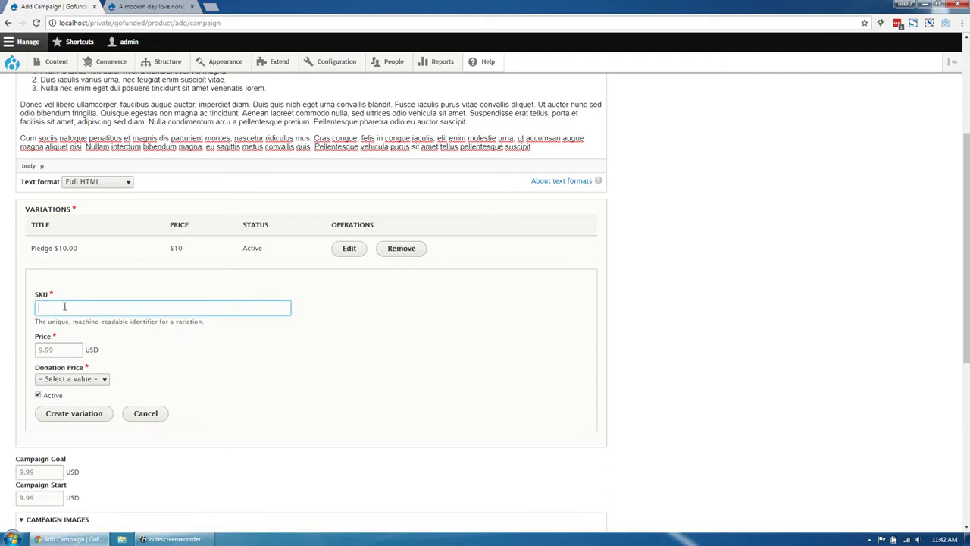
{"action": "type", "text": "c2"}
{"action": "left_click", "coordinate": [62, 348]}
{"action": "type", "text": "20"}
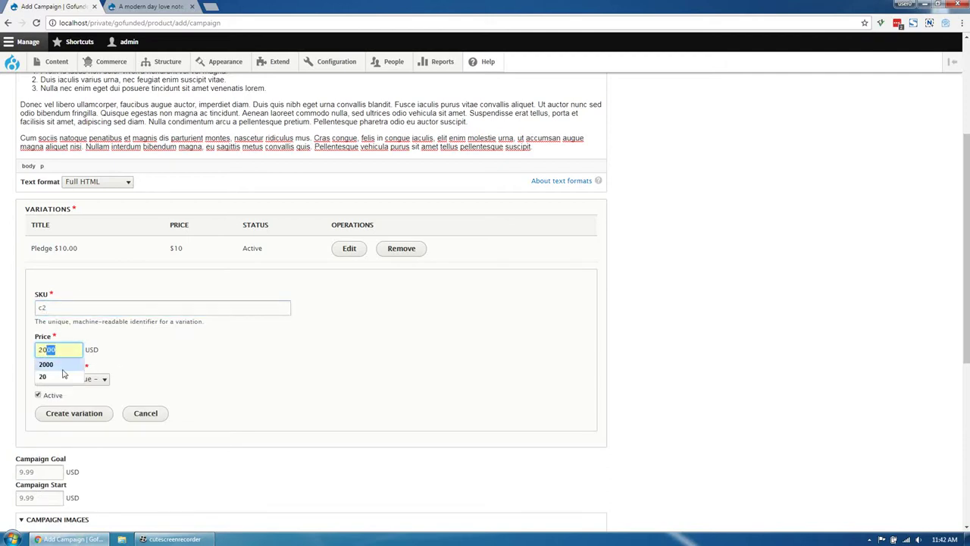
{"action": "left_click", "coordinate": [94, 379]}
{"action": "left_click", "coordinate": [86, 414]}
{"action": "left_click", "coordinate": [84, 418]}
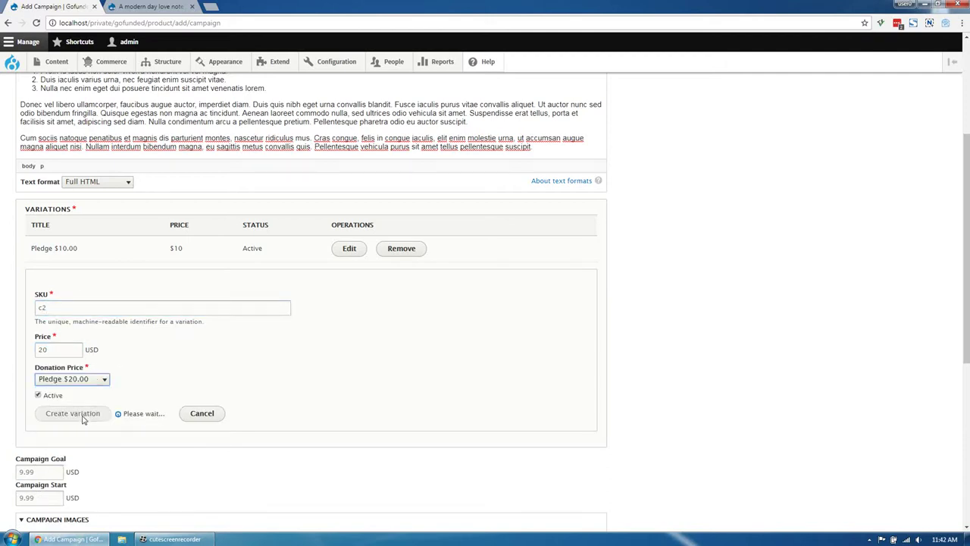
Create a third variation with SKU c3, price 80 USD and donation price Pledge $80.00
{"action": "scroll", "coordinate": [84, 421], "scroll_direction": "down", "scroll_amount": 2}
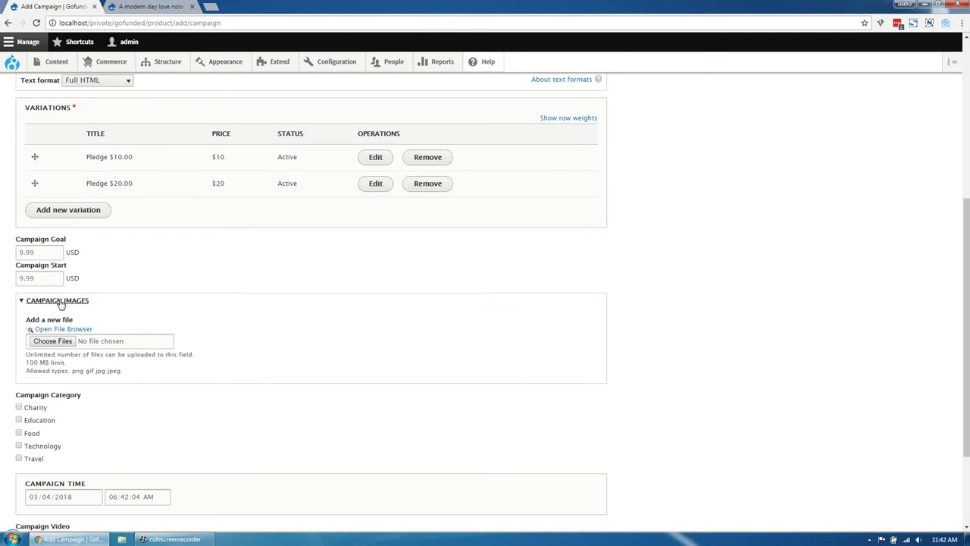
{"action": "left_click", "coordinate": [64, 212]}
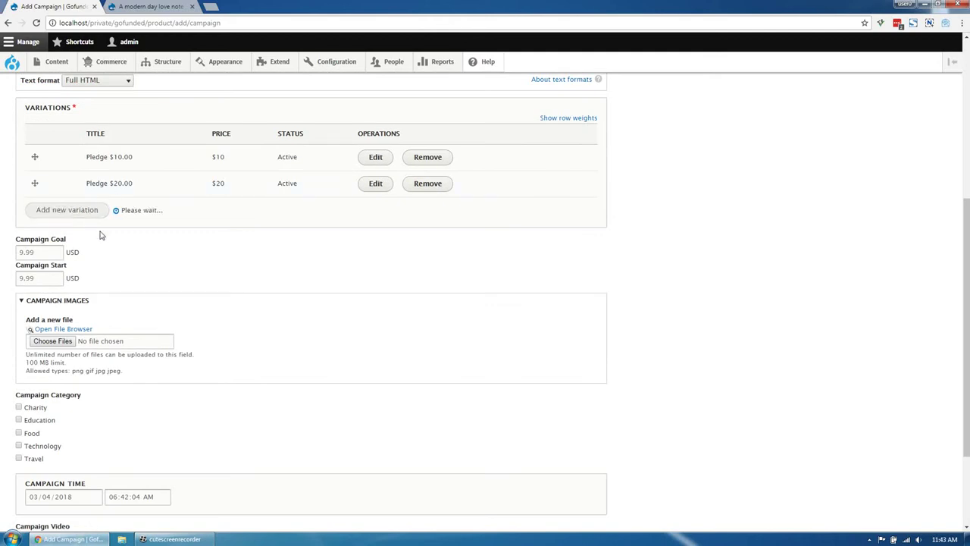
{"action": "left_click", "coordinate": [83, 242]}
{"action": "type", "text": "c3"}
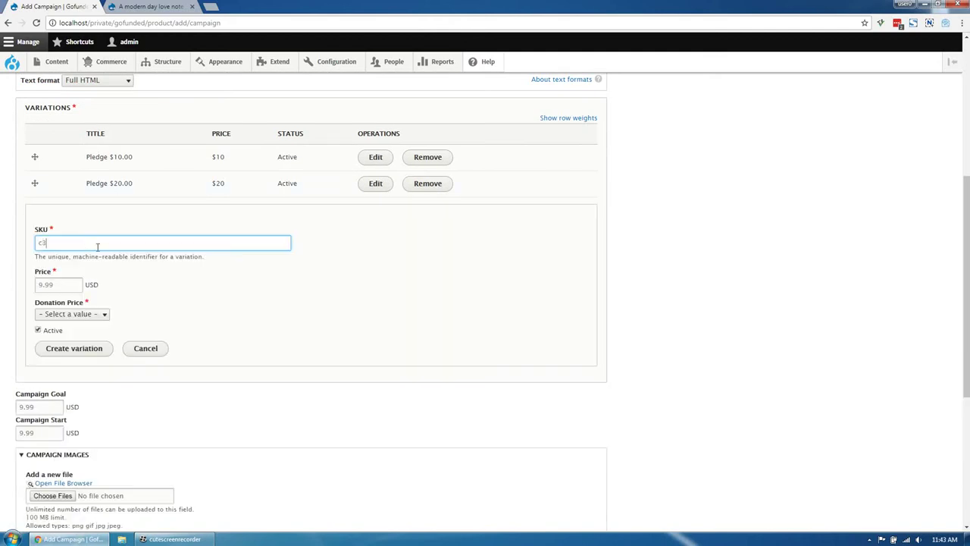
{"action": "left_click", "coordinate": [74, 282]}
{"action": "type", "text": "1"}
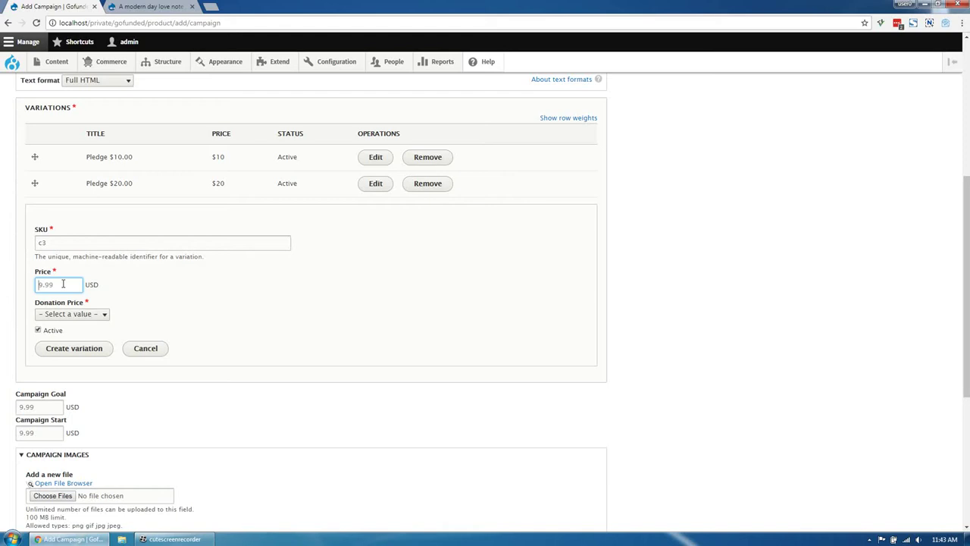
{"action": "type", "text": "80"}
{"action": "left_click", "coordinate": [62, 314]}
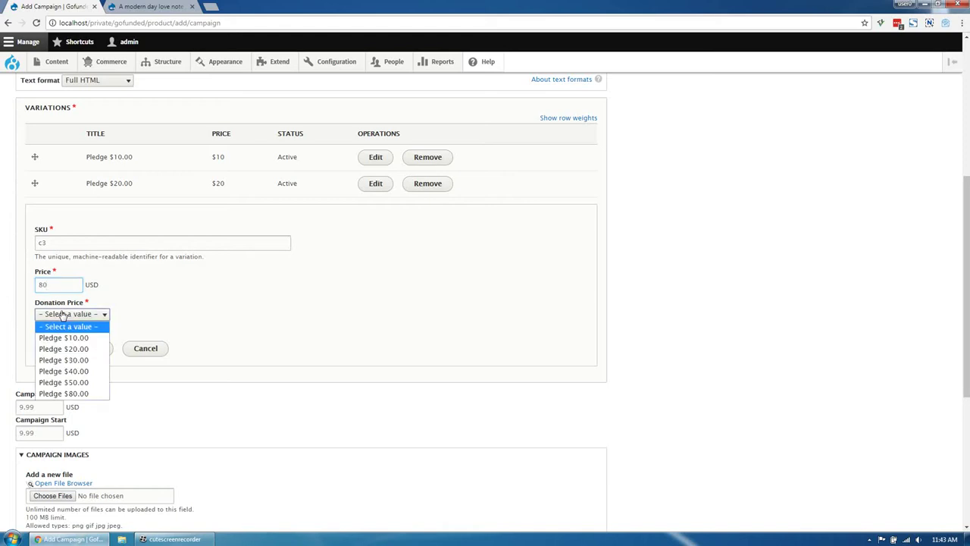
{"action": "left_click", "coordinate": [71, 394]}
{"action": "left_click", "coordinate": [88, 352]}
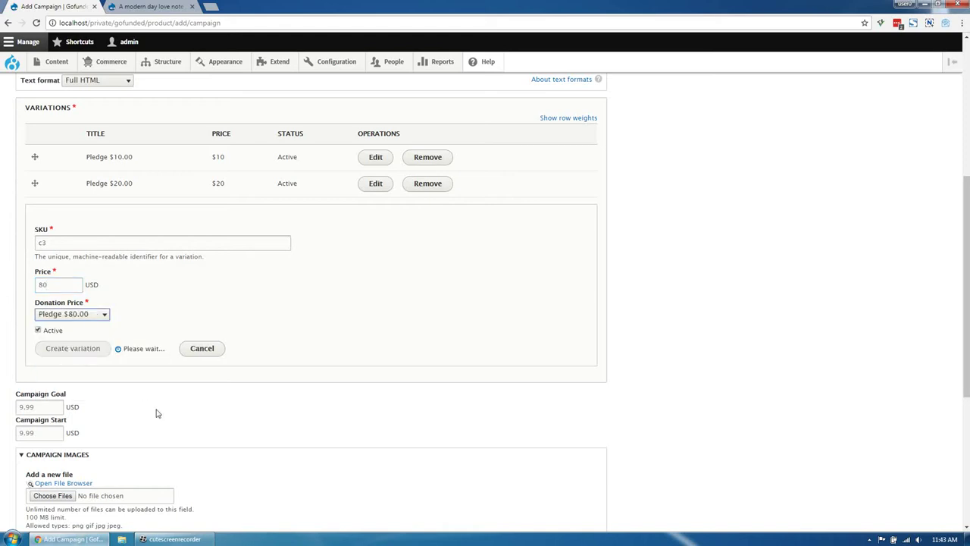
Create a fourth variation with SKU c4, price 50 USD and donation price Pledge $50.00, and move it above the $80 pledge
{"action": "left_click", "coordinate": [67, 236]}
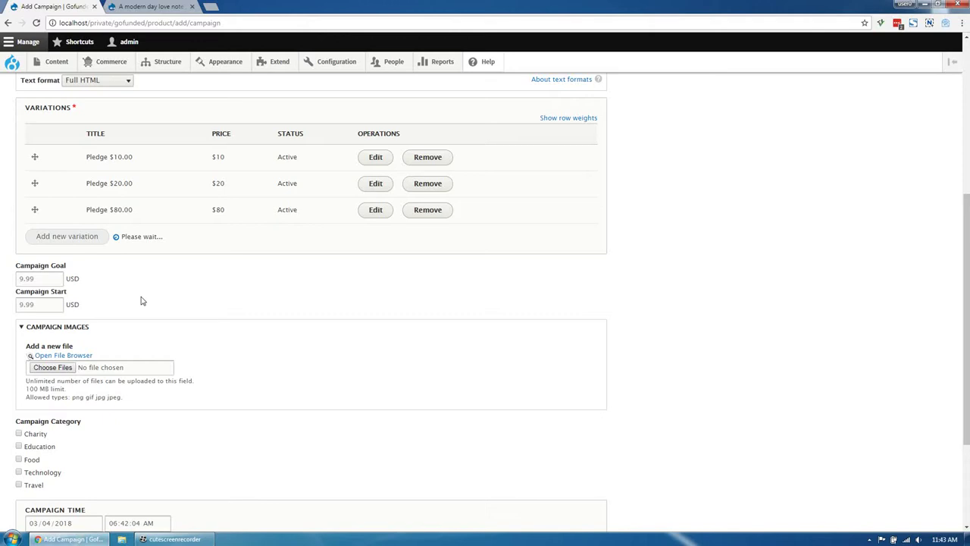
{"action": "left_click", "coordinate": [73, 267]}
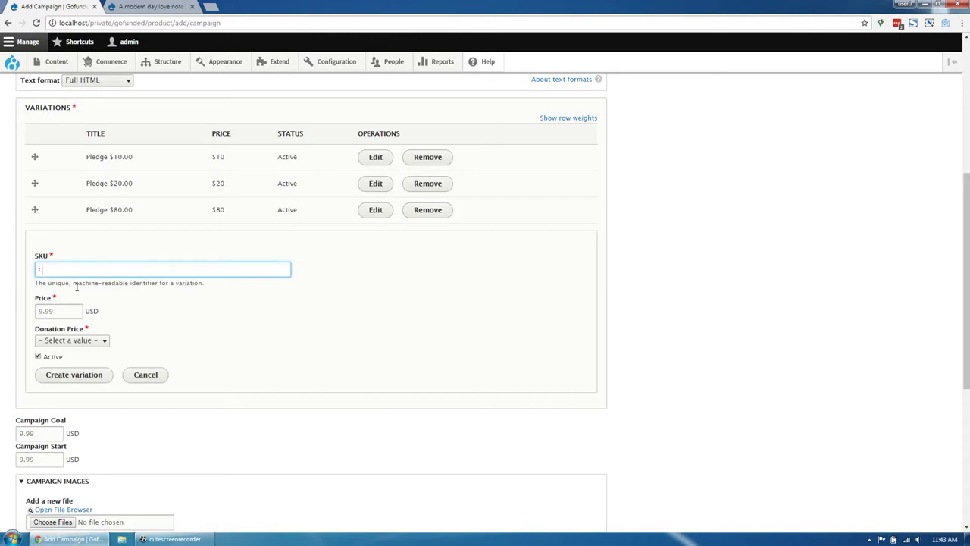
{"action": "left_click", "coordinate": [62, 314]}
{"action": "type", "text": "5"}
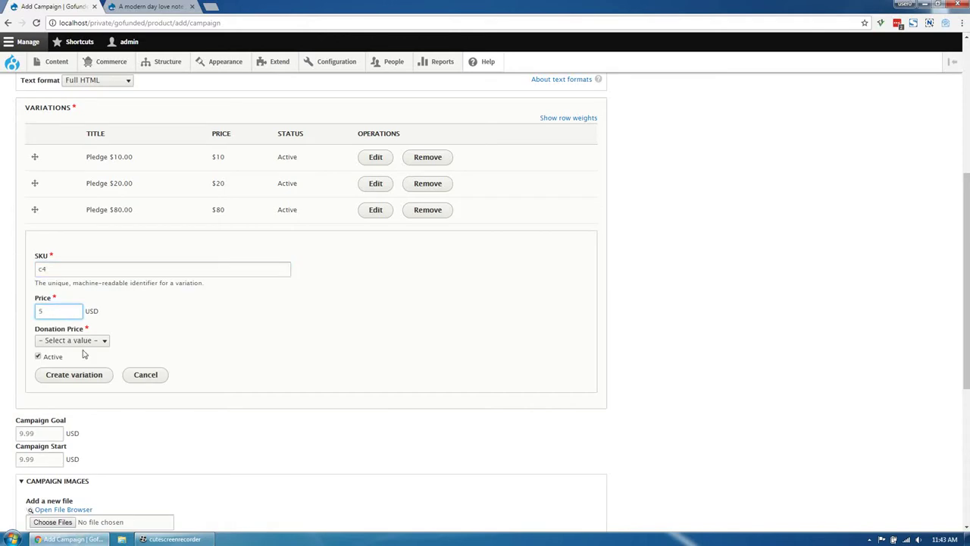
{"action": "type", "text": "0"}
{"action": "left_click", "coordinate": [83, 340]}
{"action": "left_click", "coordinate": [76, 397]}
{"action": "left_click", "coordinate": [82, 374]}
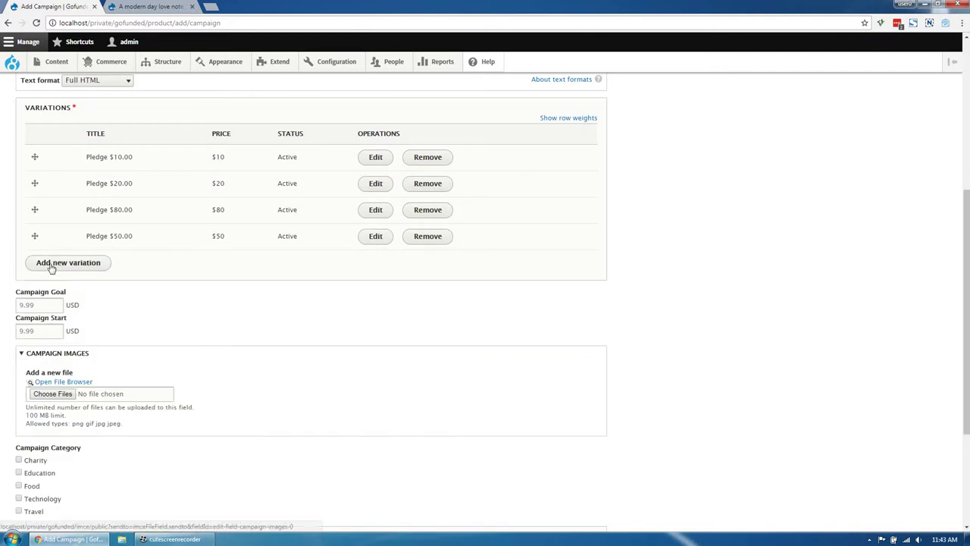
{"action": "left_click_drag", "start_coordinate": [44, 212], "coordinate": [45, 215]}
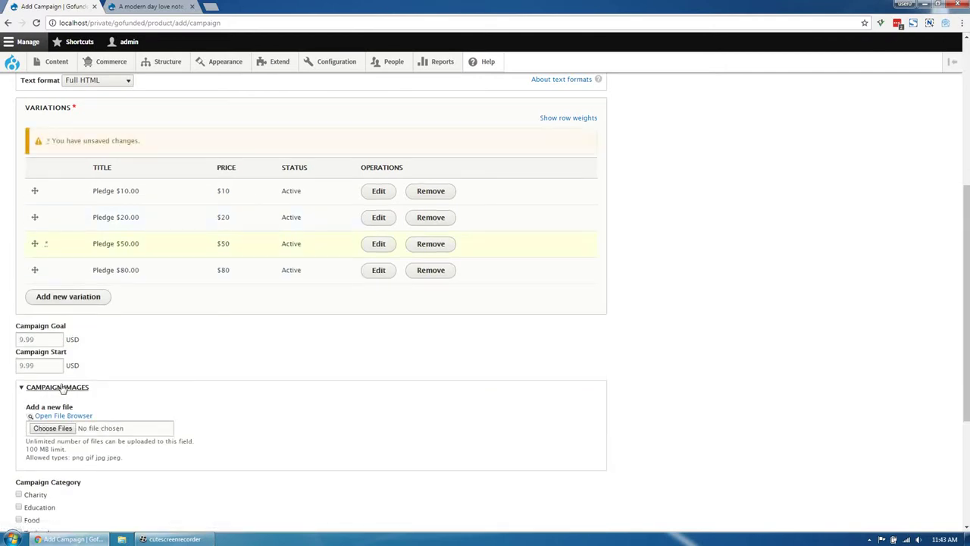
Set the campaign goal to 10000 USD and the campaign start amount to 2000 USD
{"action": "scroll", "coordinate": [35, 247], "scroll_direction": "down", "scroll_amount": 1}
{"action": "left_click", "coordinate": [36, 235]}
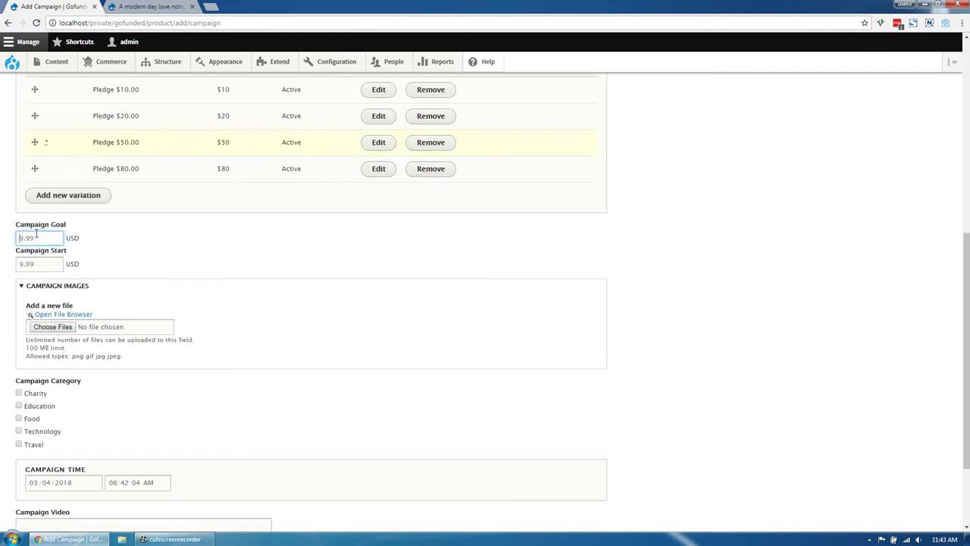
{"action": "type", "text": "10000"}
{"action": "left_click", "coordinate": [34, 263]}
{"action": "type", "text": "20"}
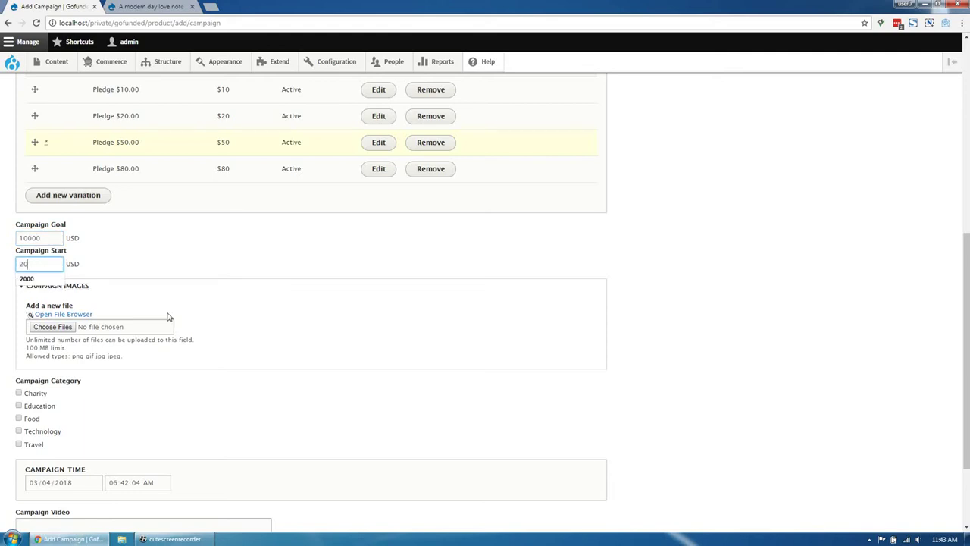
{"action": "left_click", "coordinate": [220, 334]}
Add donation-5.jpg, donation-2.jpg and donation-3.jpg from the server's campaigns folder as campaign images
{"action": "scroll", "coordinate": [199, 369], "scroll_direction": "down", "scroll_amount": 2}
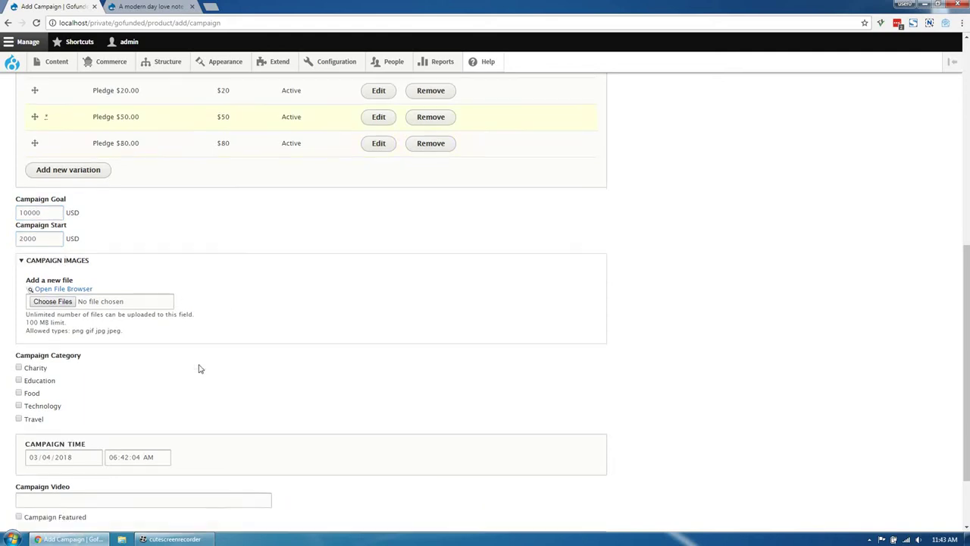
{"action": "left_click", "coordinate": [64, 213]}
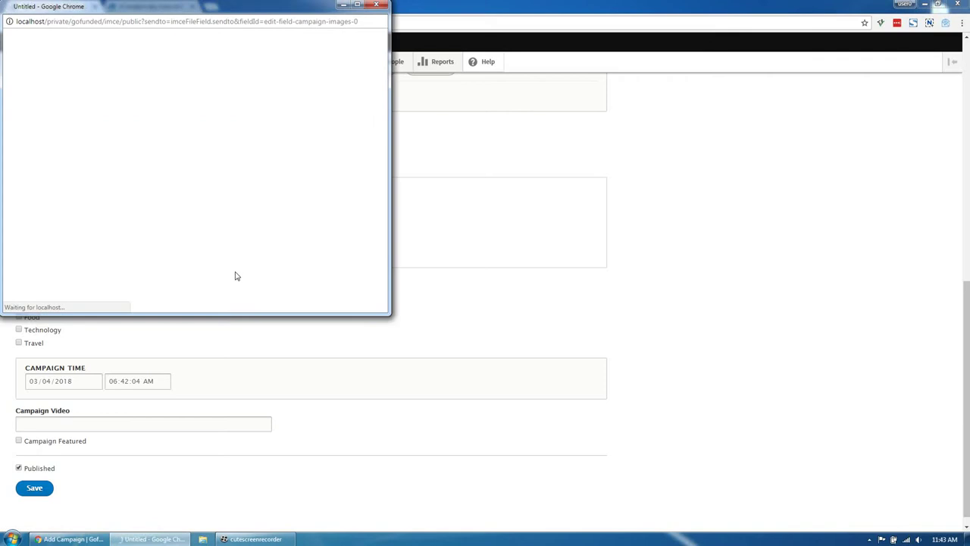
{"action": "left_click", "coordinate": [144, 118]}
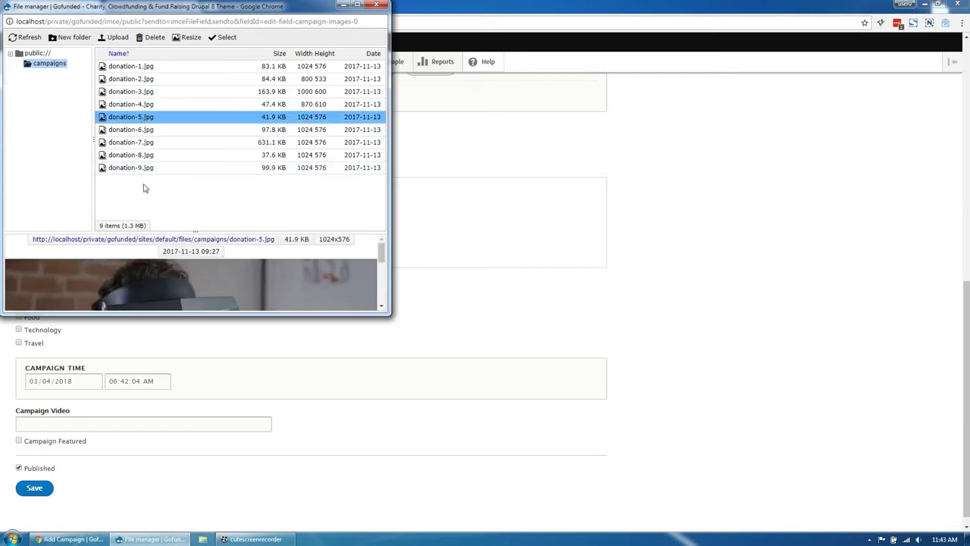
{"action": "left_click", "coordinate": [129, 78], "text": "ctrl"}
{"action": "left_click", "coordinate": [129, 92], "text": "ctrl"}
{"action": "left_click", "coordinate": [222, 37]}
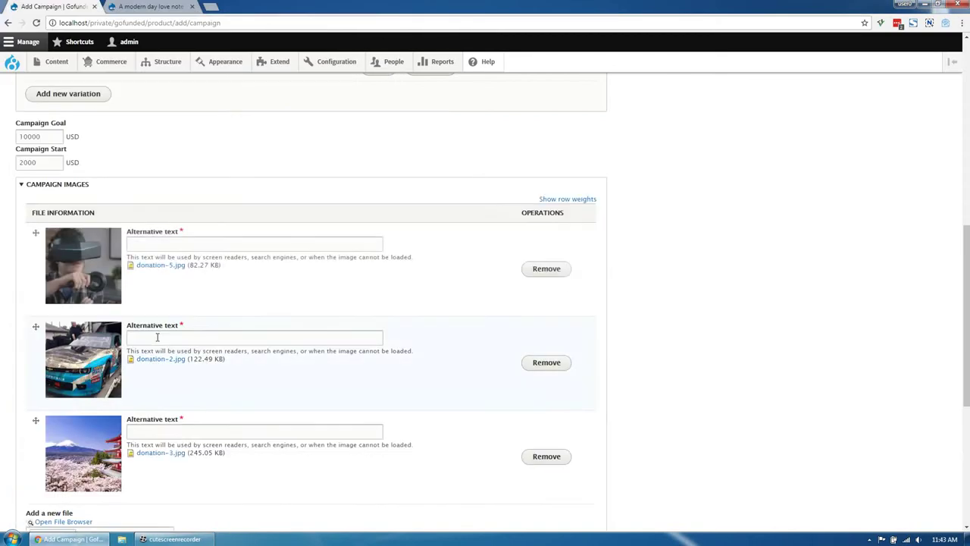
Enter "image" as the alternative text of all three campaign images
{"action": "scroll", "coordinate": [156, 340], "scroll_direction": "down", "scroll_amount": 3}
{"action": "scroll", "coordinate": [144, 227], "scroll_direction": "up", "scroll_amount": 2}
{"action": "left_click", "coordinate": [157, 144]}
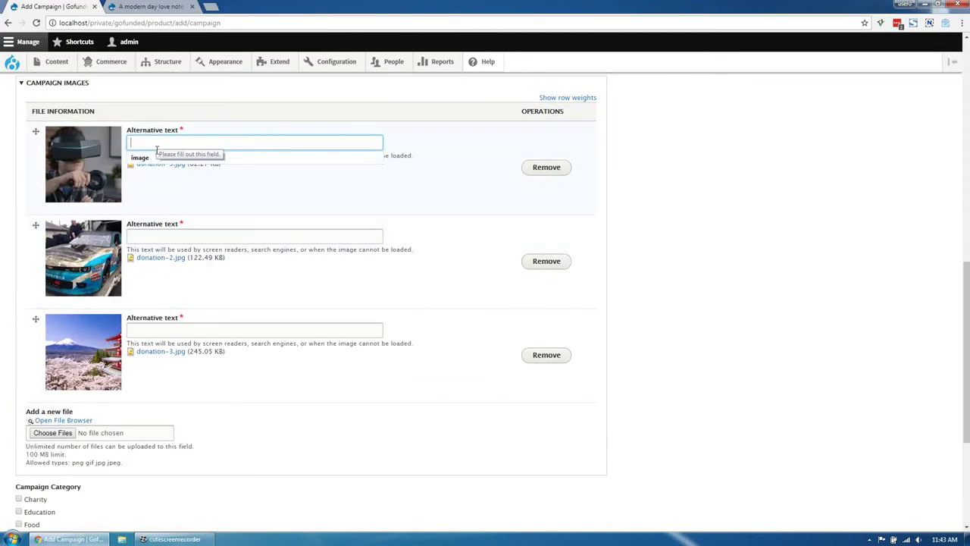
{"action": "left_click", "coordinate": [148, 157]}
{"action": "left_click", "coordinate": [149, 236]}
{"action": "left_click", "coordinate": [144, 252]}
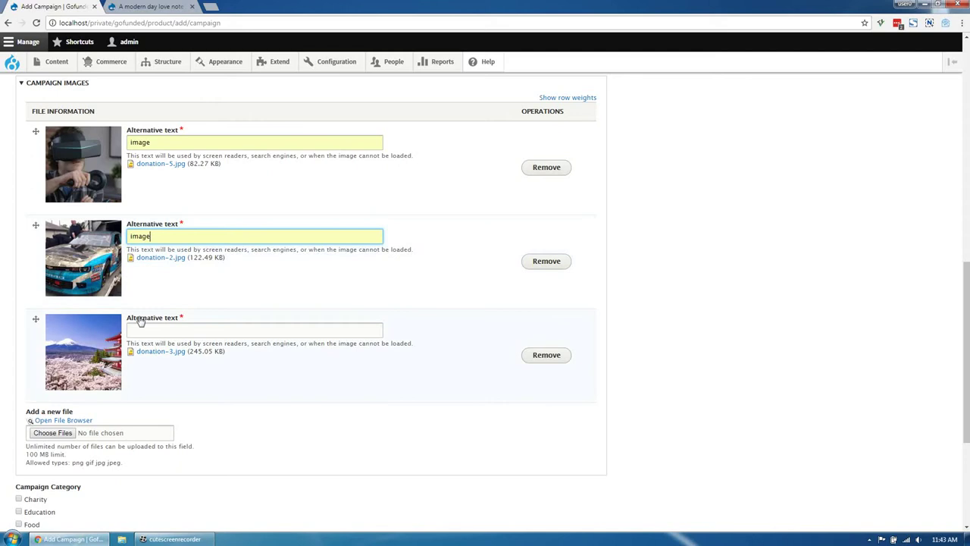
{"action": "left_click", "coordinate": [140, 330]}
{"action": "left_click", "coordinate": [144, 348]}
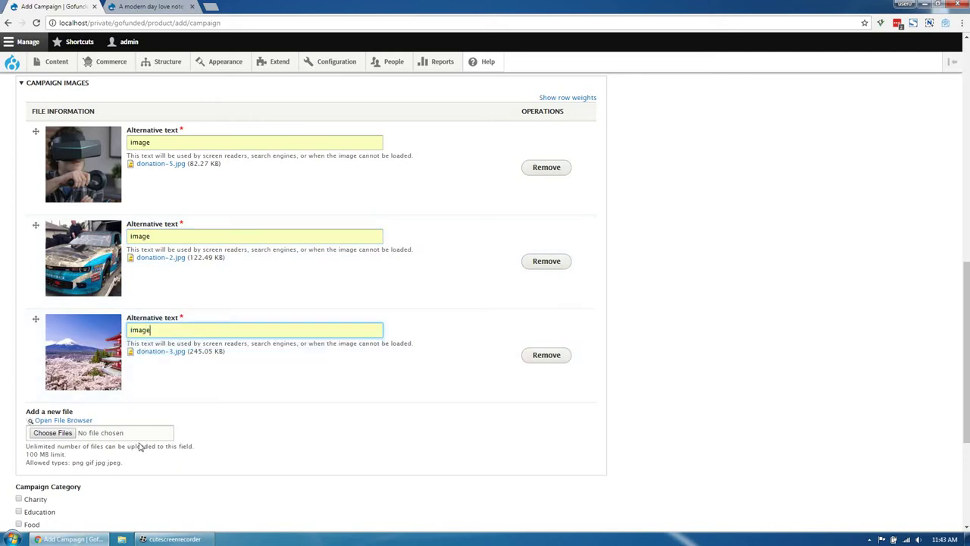
Assign the campaign to the Travel, Food and Charity categories
{"action": "scroll", "coordinate": [114, 379], "scroll_direction": "down", "scroll_amount": 2}
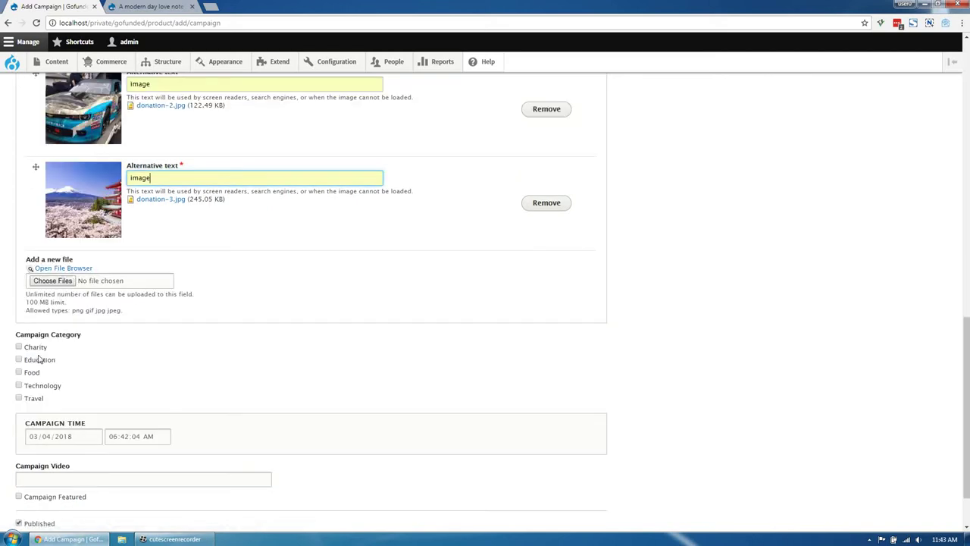
{"action": "left_click", "coordinate": [36, 400]}
{"action": "left_click", "coordinate": [36, 372]}
{"action": "left_click", "coordinate": [35, 347]}
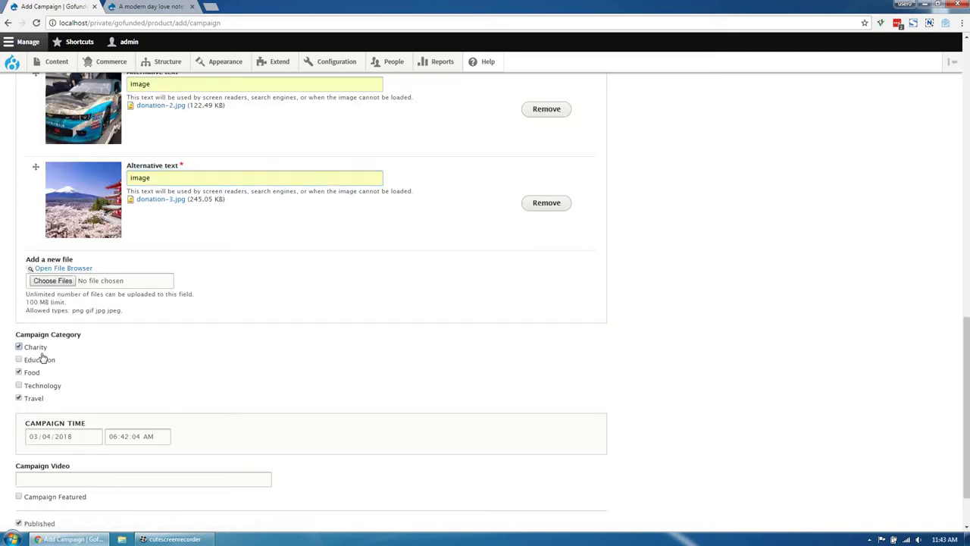
{"action": "scroll", "coordinate": [112, 414], "scroll_direction": "down", "scroll_amount": 1}
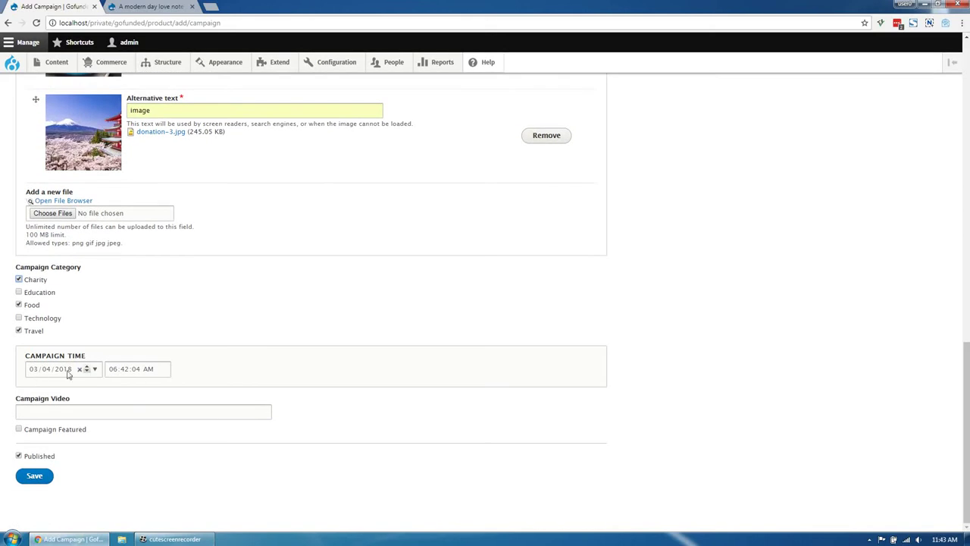
{"action": "left_click", "coordinate": [47, 371]}
{"action": "left_click", "coordinate": [62, 417]}
{"action": "left_click", "coordinate": [61, 426]}
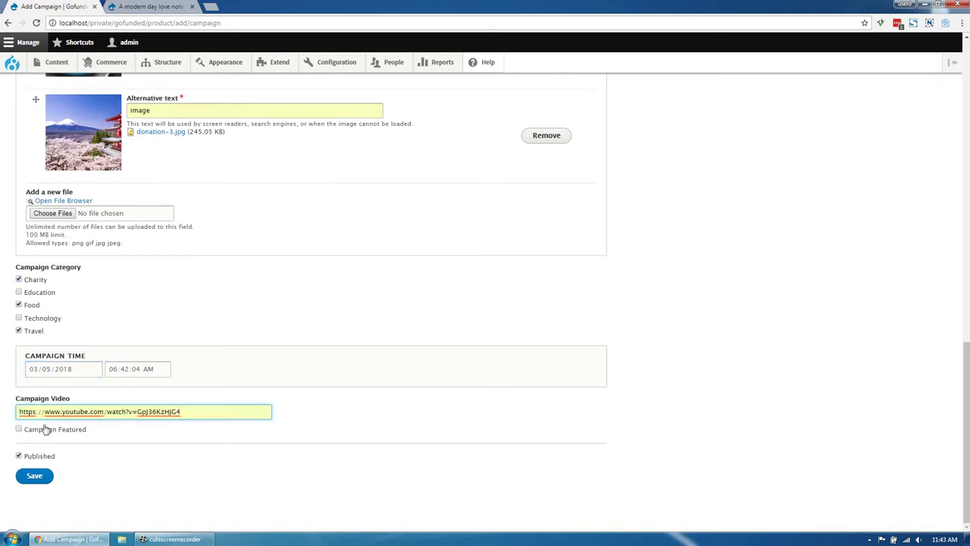
{"action": "left_click", "coordinate": [35, 478]}
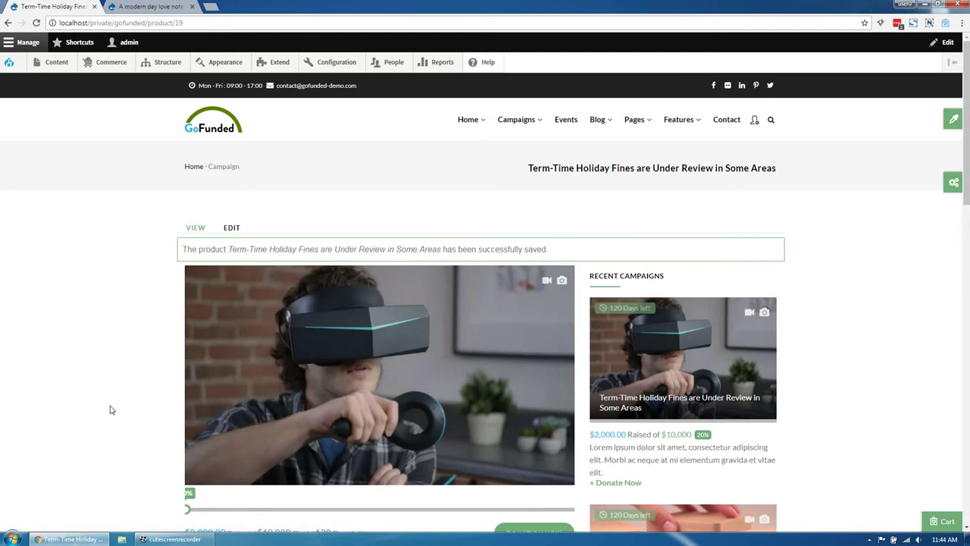
Review the saved campaign page and add a Pledge $80.00 donation to the cart
{"action": "scroll", "coordinate": [111, 414], "scroll_direction": "down", "scroll_amount": 3}
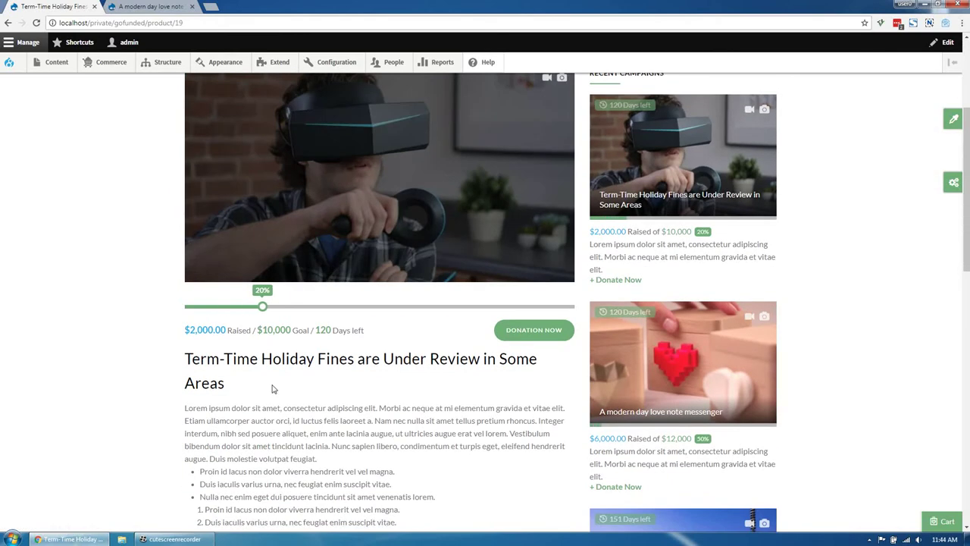
{"action": "scroll", "coordinate": [273, 390], "scroll_direction": "down", "scroll_amount": 4}
{"action": "scroll", "coordinate": [416, 454], "scroll_direction": "up", "scroll_amount": 7}
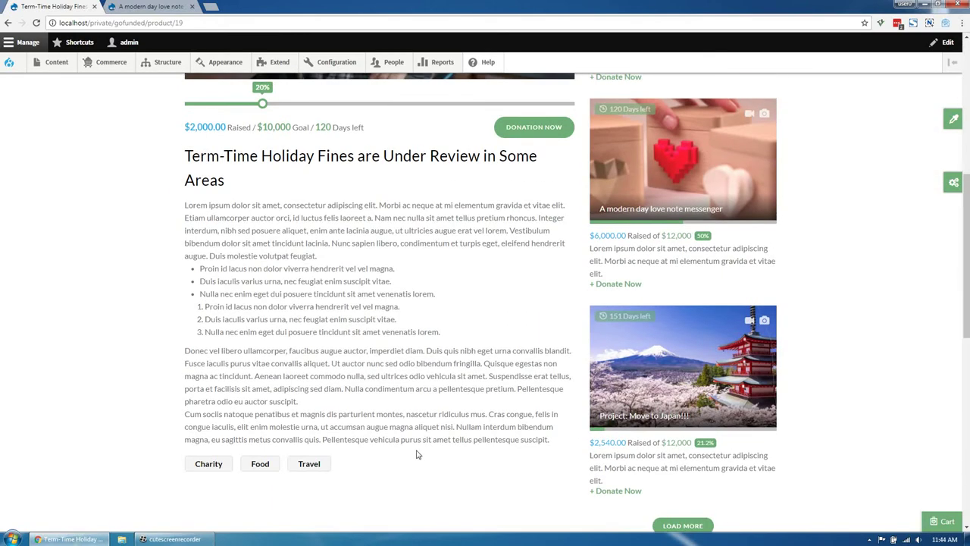
{"action": "scroll", "coordinate": [317, 383], "scroll_direction": "down", "scroll_amount": 1}
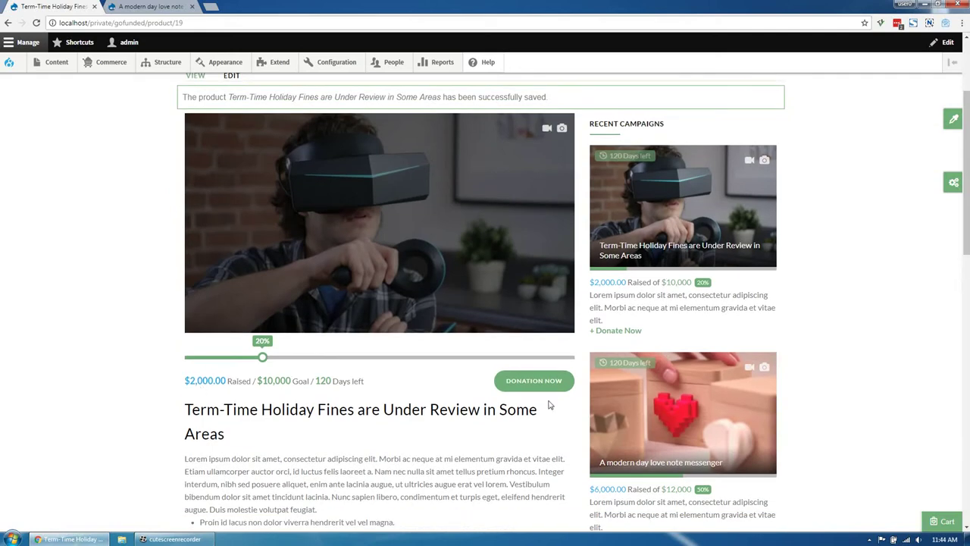
{"action": "left_click", "coordinate": [535, 381]}
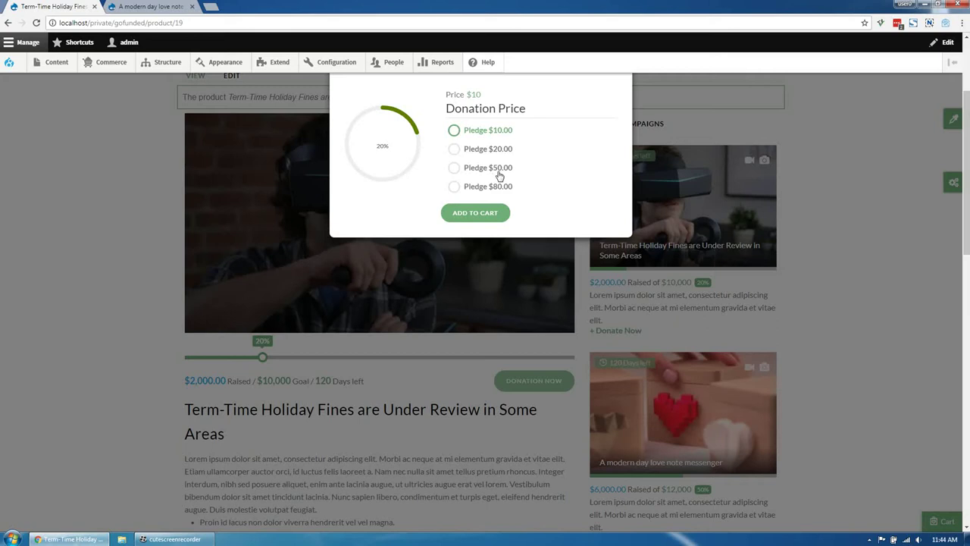
{"action": "left_click", "coordinate": [485, 189]}
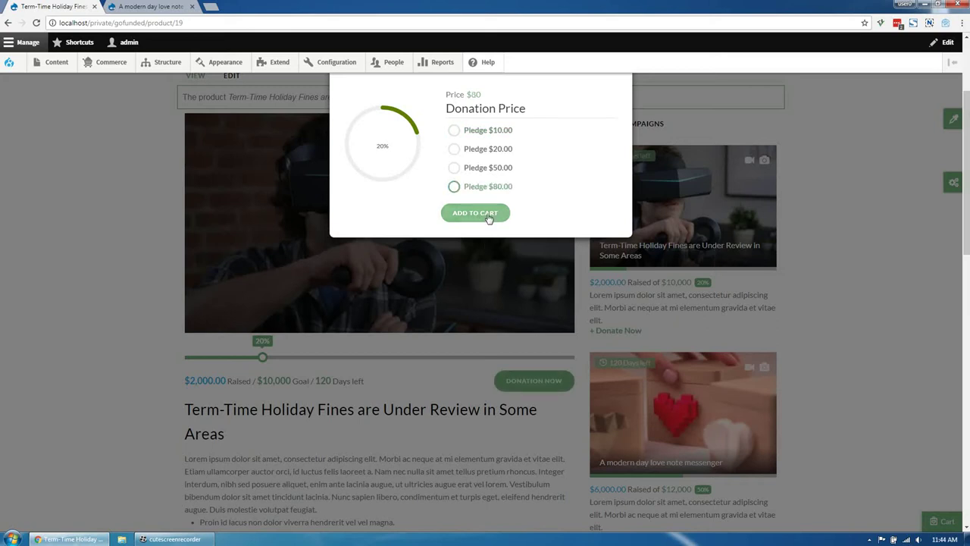
{"action": "left_click", "coordinate": [489, 217]}
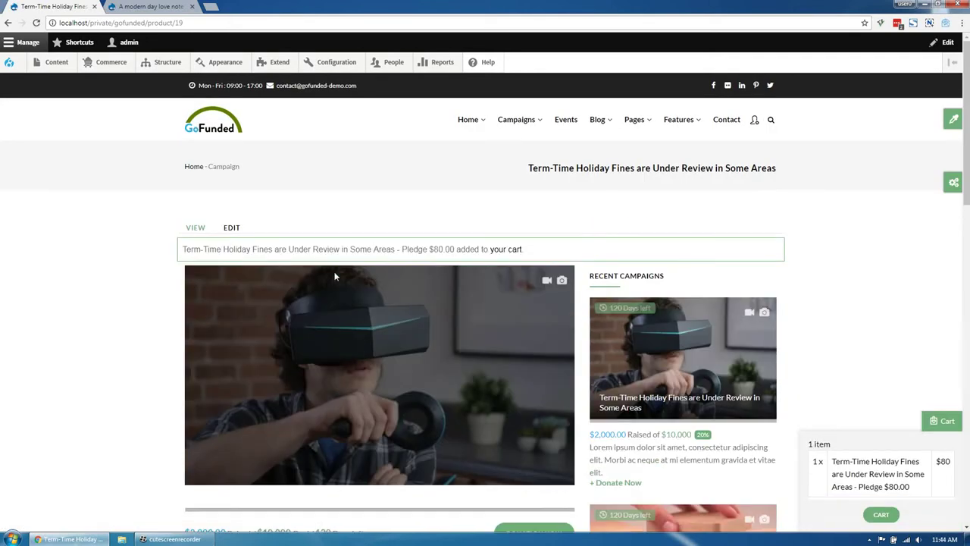
Proceed from the cart with the $80 pledge to checkout and choose PayPal as the payment method
{"action": "left_click", "coordinate": [885, 512]}
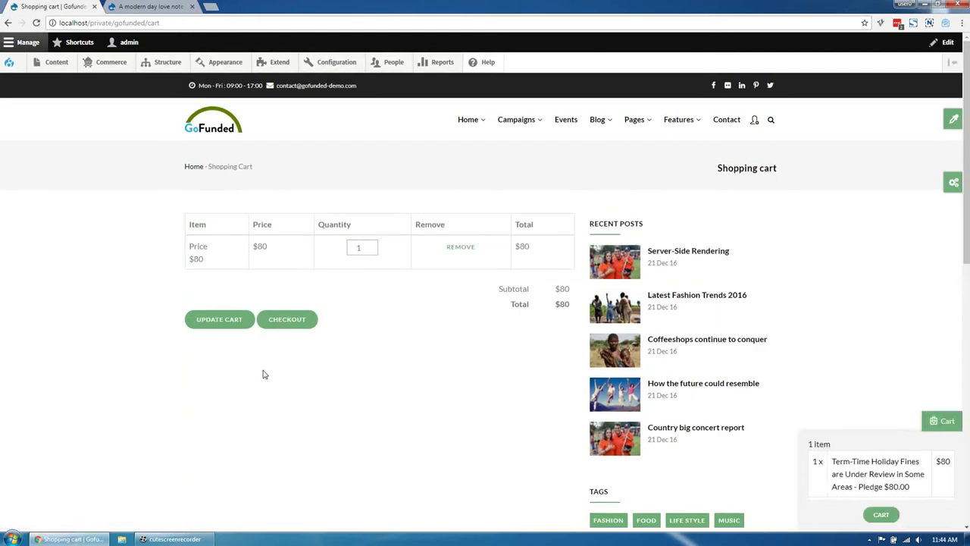
{"action": "left_click", "coordinate": [289, 324]}
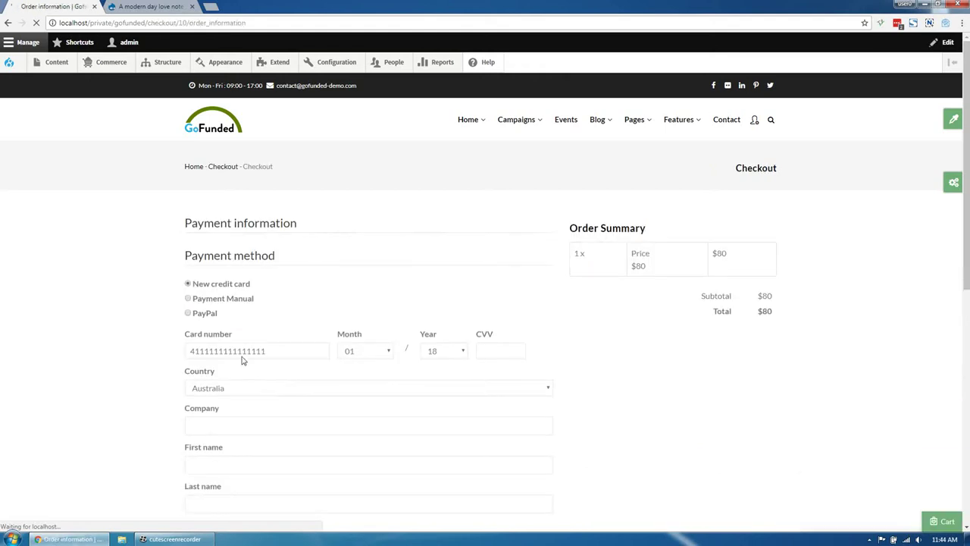
{"action": "left_click", "coordinate": [205, 315]}
{"action": "scroll", "coordinate": [113, 358], "scroll_direction": "down", "scroll_amount": 2}
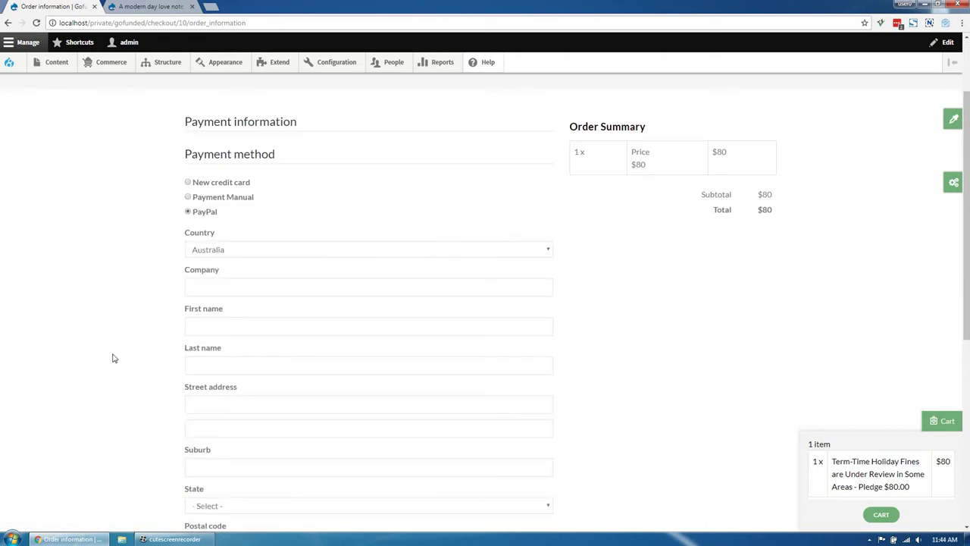
Enter Gavias Company as the billing company and fill in the payer's first and last name
{"action": "left_click", "coordinate": [214, 290]}
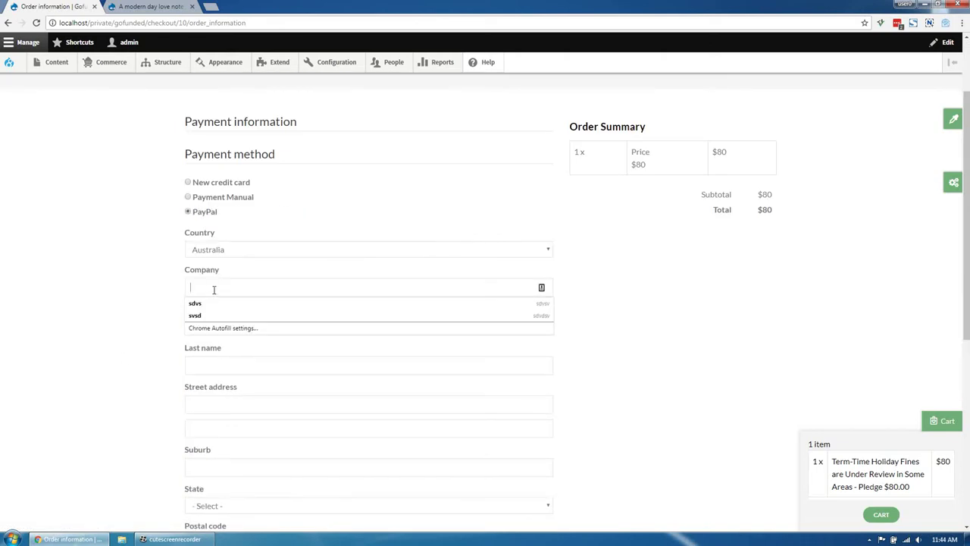
{"action": "type", "text": "Gav"}
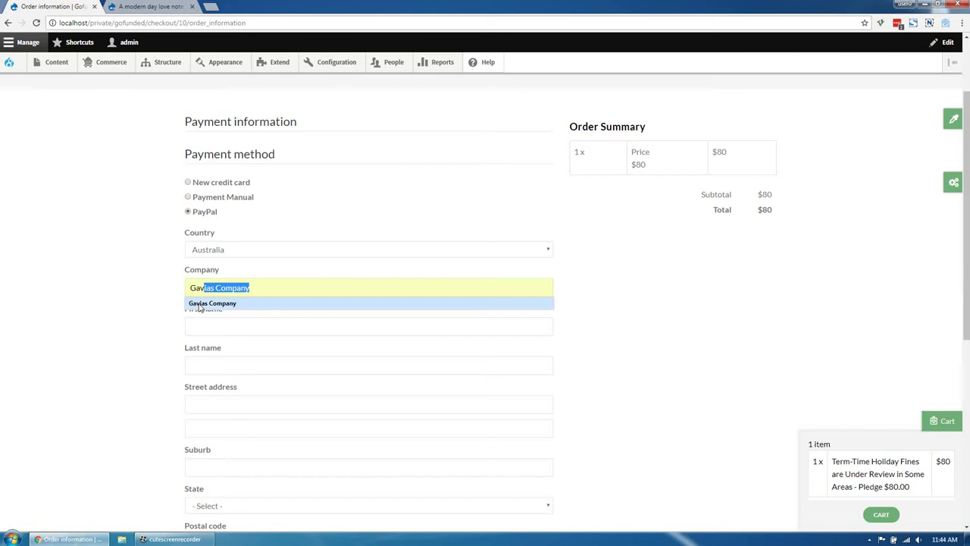
{"action": "left_click", "coordinate": [202, 303]}
{"action": "double_click", "coordinate": [213, 289]}
{"action": "key", "text": "ctrl+c"}
{"action": "left_click", "coordinate": [194, 328]}
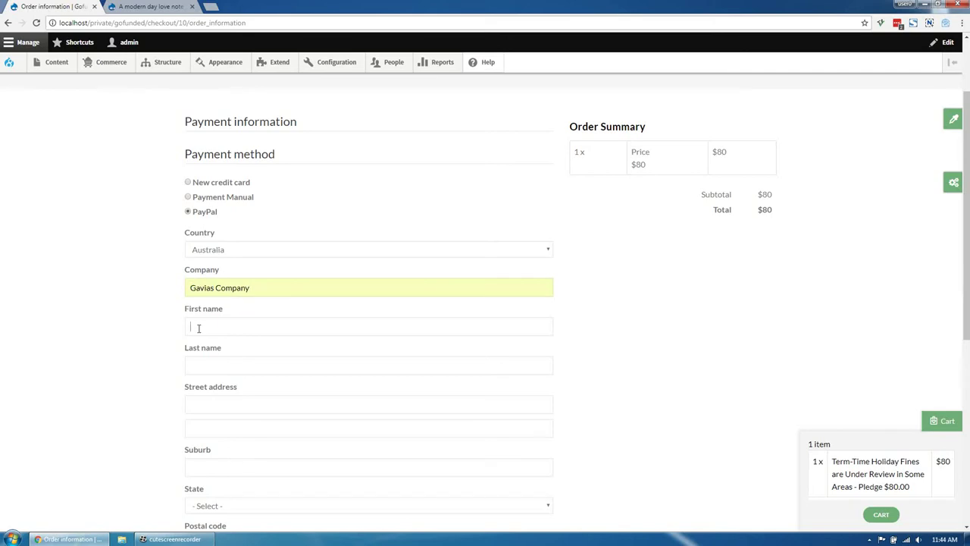
{"action": "key", "text": "ctrl+v"}
{"action": "scroll", "coordinate": [144, 356], "scroll_direction": "down", "scroll_amount": 2}
{"action": "key", "text": "Tab"}
{"action": "key", "text": "ctrl+v"}
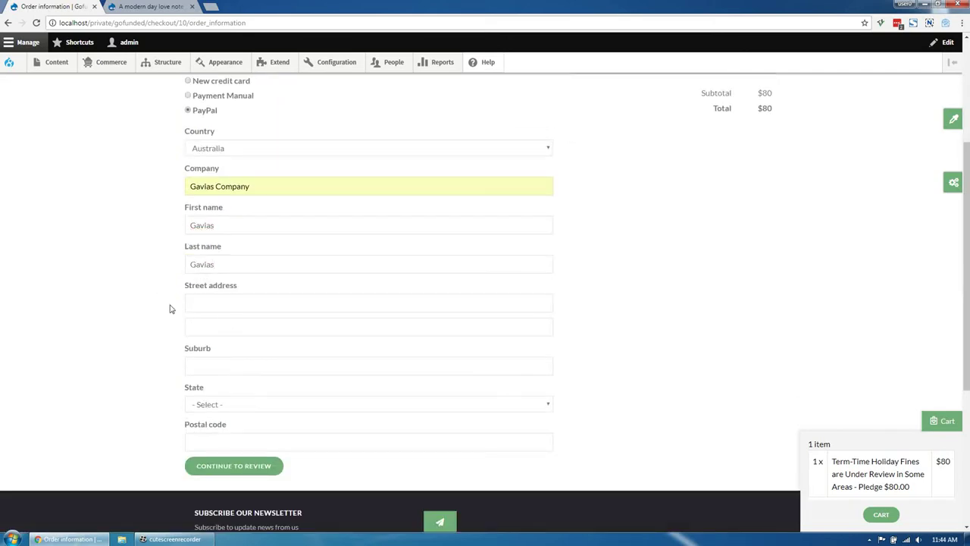
Fill in the billing street address, suburb and postal code, and choose Queensland as the state
{"action": "left_click", "coordinate": [231, 302]}
{"action": "key", "text": "ctrl+v"}
{"action": "left_click", "coordinate": [213, 362]}
{"action": "key", "text": "ctrl+v"}
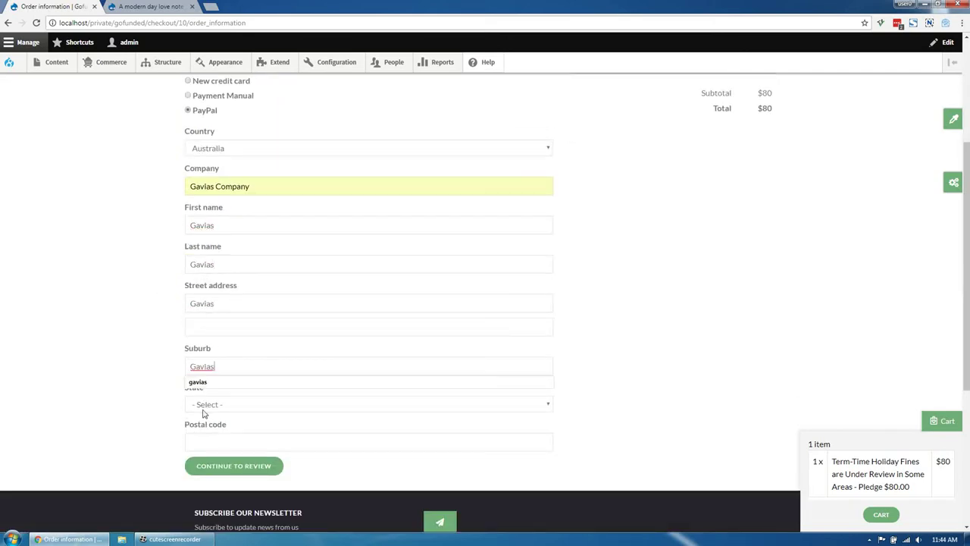
{"action": "left_click", "coordinate": [207, 404]}
{"action": "left_click", "coordinate": [213, 459]}
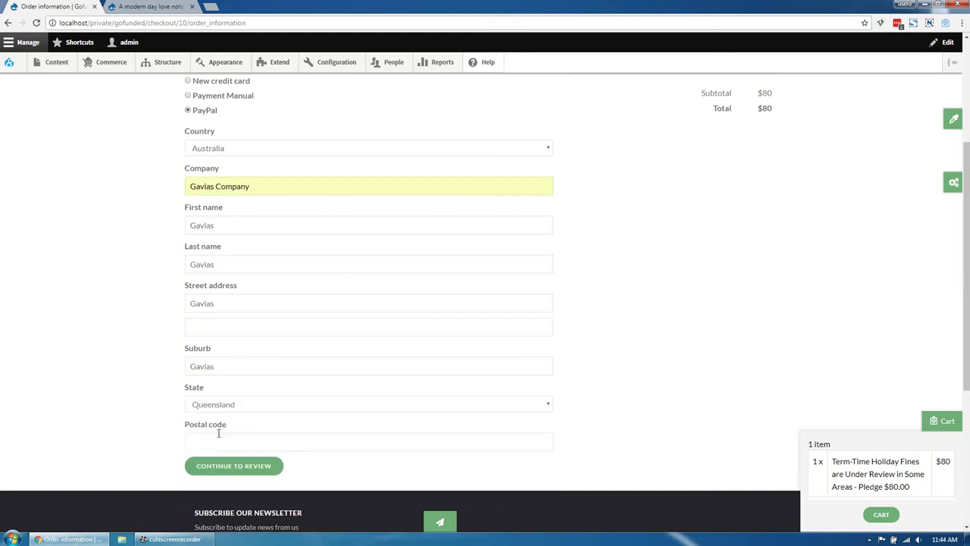
{"action": "left_click", "coordinate": [219, 436]}
{"action": "type", "text": "4800"}
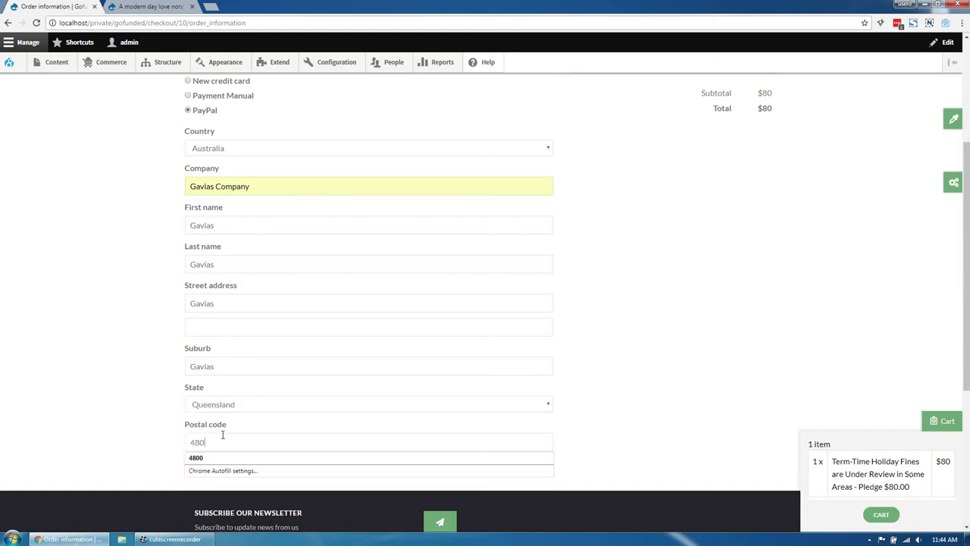
{"action": "left_click", "coordinate": [225, 410]}
{"action": "left_click", "coordinate": [230, 407]}
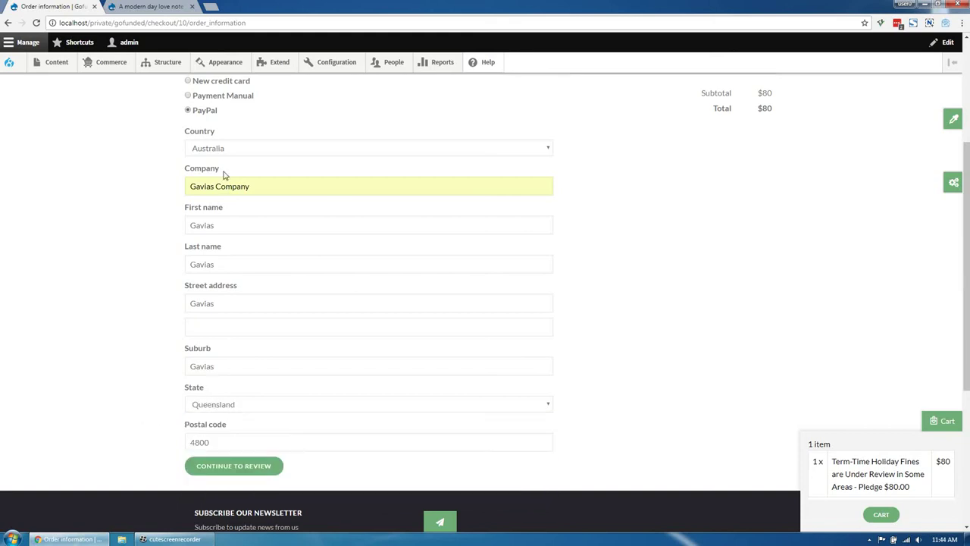
{"action": "left_click", "coordinate": [223, 147]}
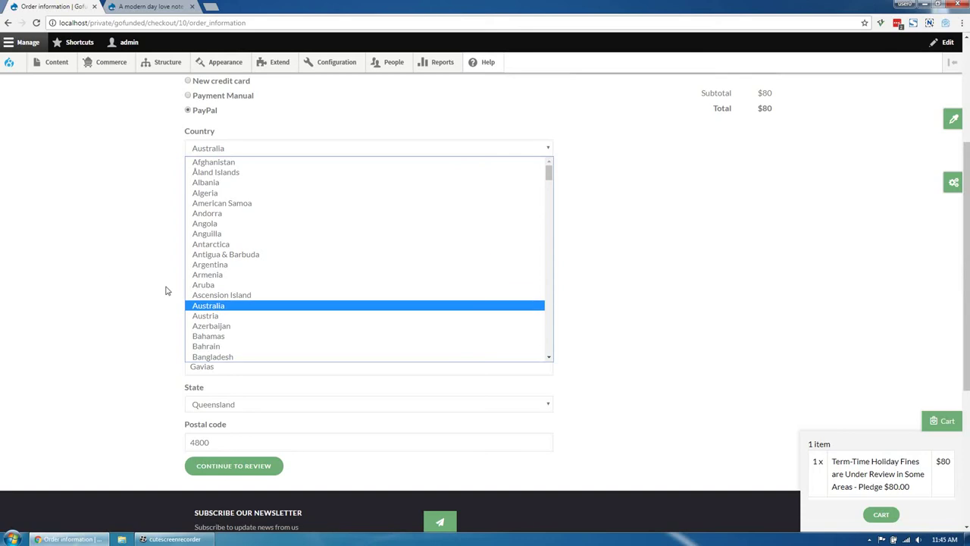
{"action": "scroll", "coordinate": [339, 271], "scroll_direction": "down", "scroll_amount": 5}
{"action": "left_click", "coordinate": [60, 402]}
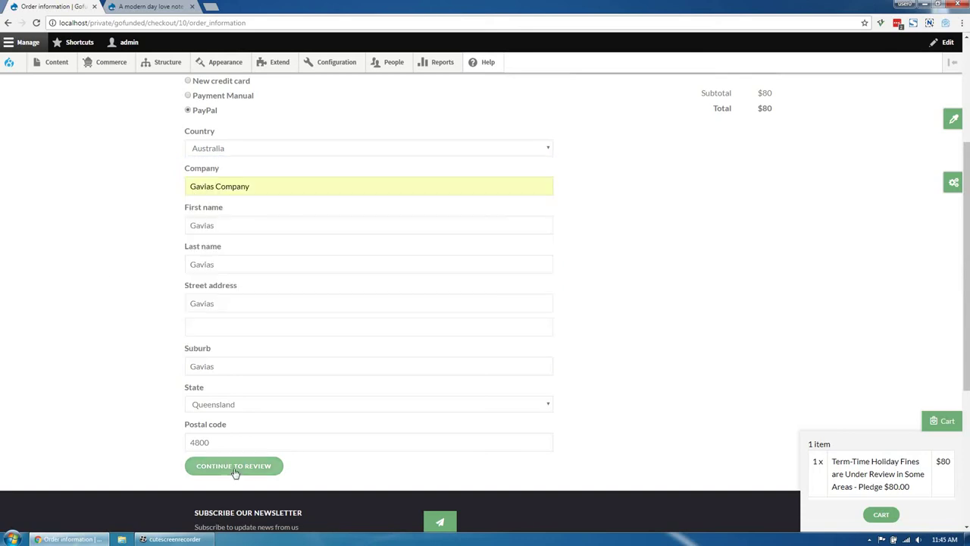
Continue to the order review and complete the $80 purchase through PayPal
{"action": "left_click", "coordinate": [235, 467]}
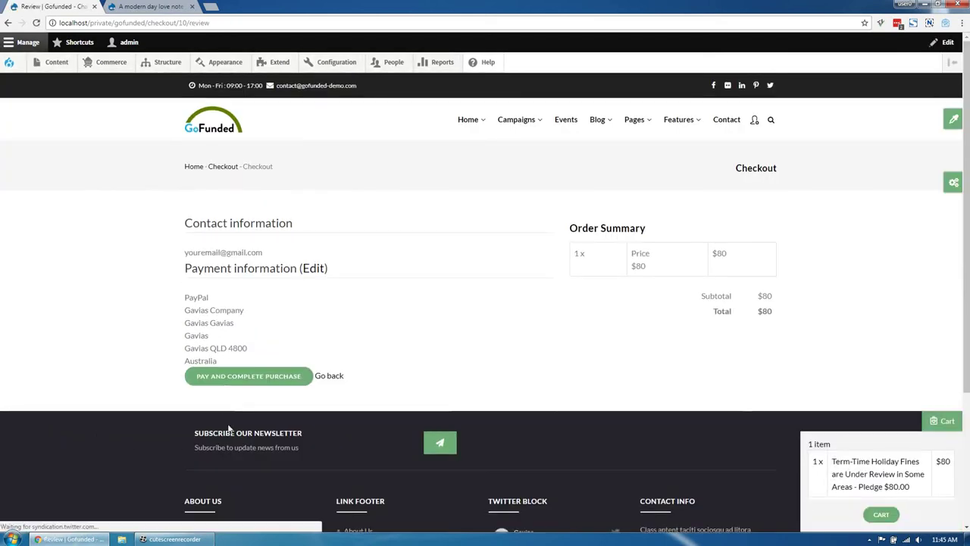
{"action": "left_click", "coordinate": [246, 383]}
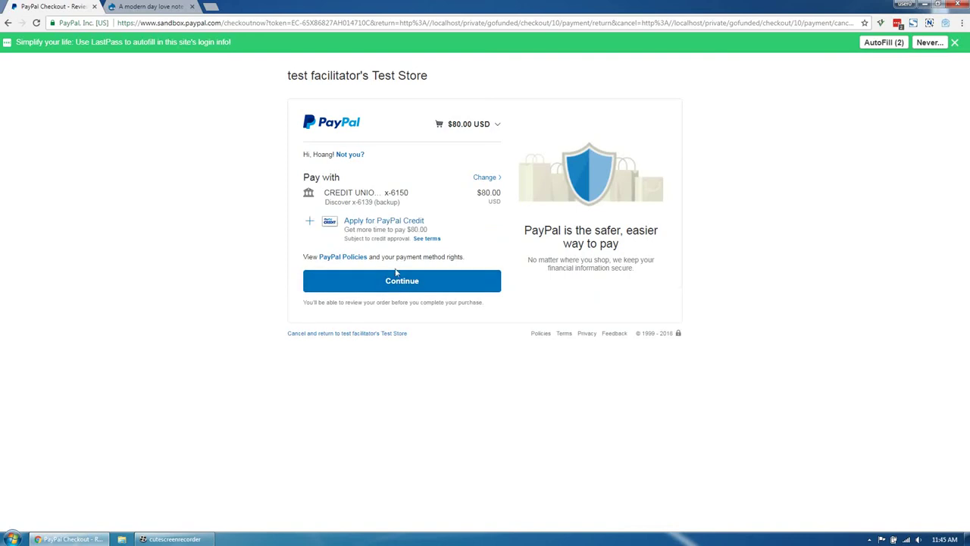
{"action": "left_click", "coordinate": [394, 281]}
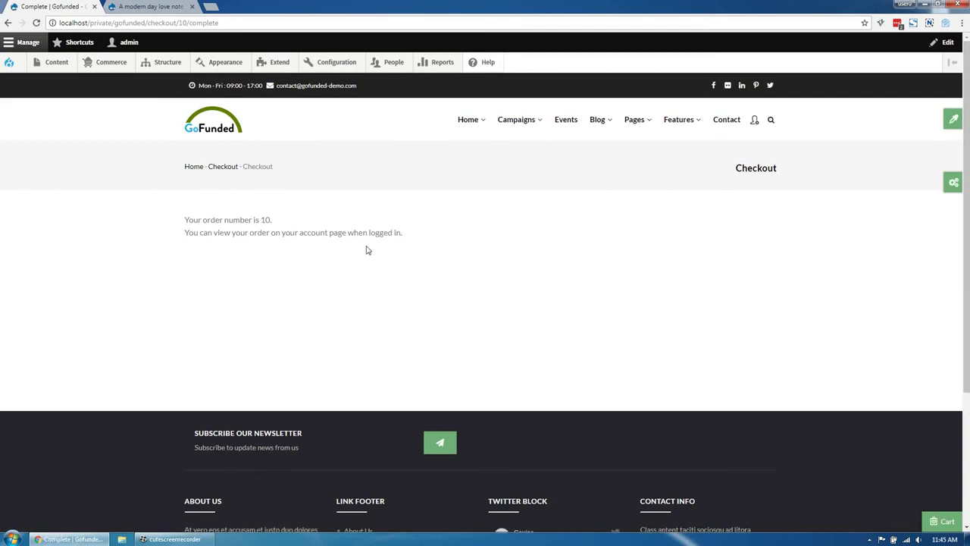
Open the Term-Time Holiday Fines campaign from the Commerce product list and check its raised amount and progress
{"action": "mouse_move", "coordinate": [124, 73]}
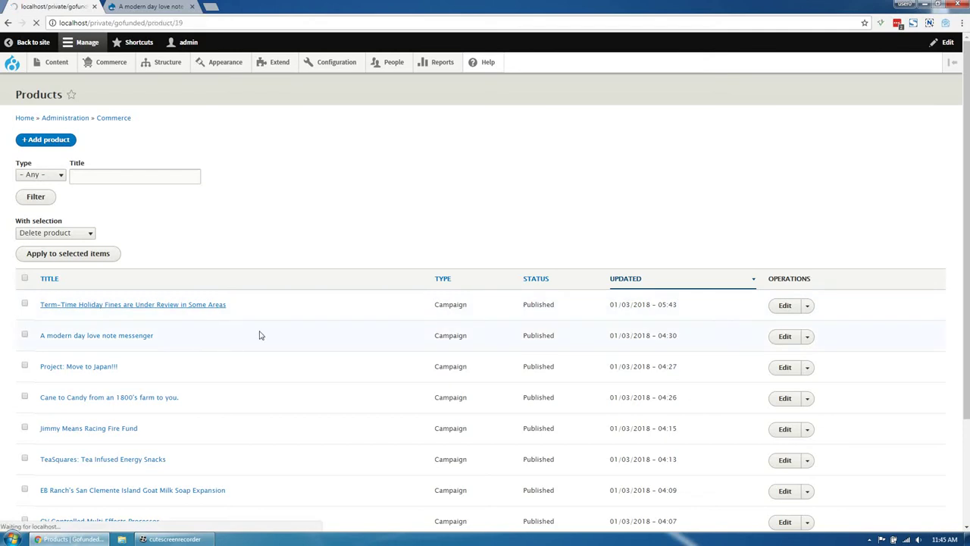
{"action": "scroll", "coordinate": [116, 342], "scroll_direction": "down", "scroll_amount": 3}
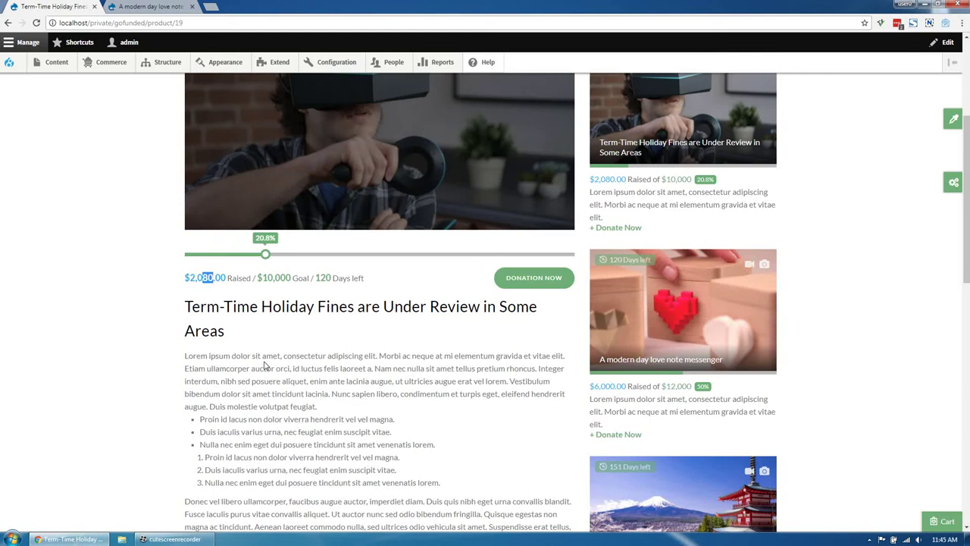
{"action": "scroll", "coordinate": [135, 345], "scroll_direction": "down", "scroll_amount": 4}
{"action": "scroll", "coordinate": [133, 364], "scroll_direction": "up", "scroll_amount": 7}
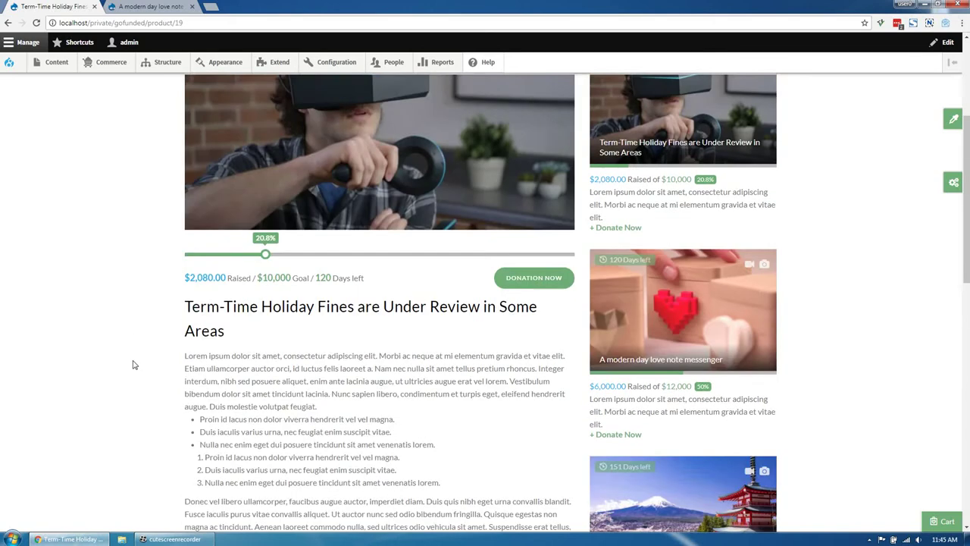
Go to the home page and preview the Term-Time Holiday Fines campaign's video in the Latest Campaigns section
{"action": "left_click", "coordinate": [228, 135]}
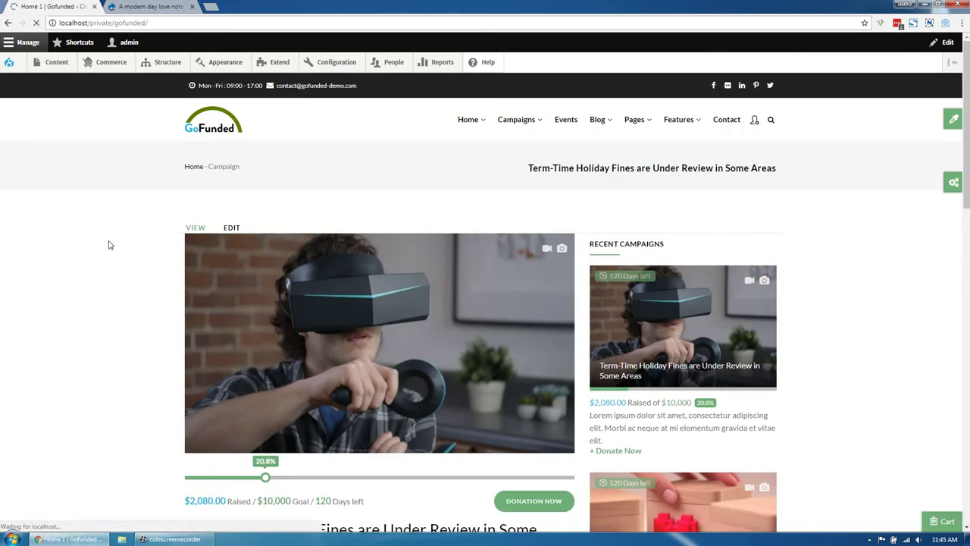
{"action": "scroll", "coordinate": [357, 369], "scroll_direction": "down", "scroll_amount": 12}
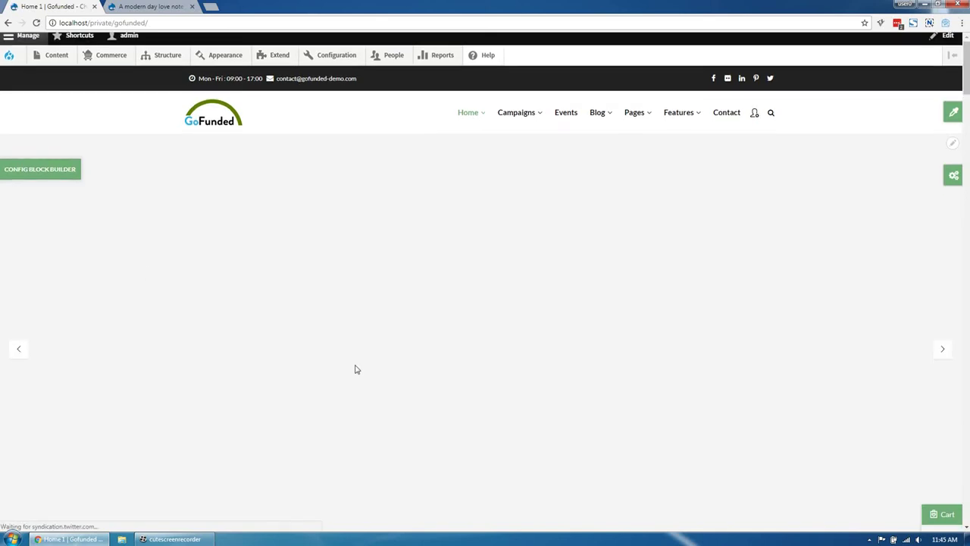
{"action": "scroll", "coordinate": [357, 369], "scroll_direction": "down", "scroll_amount": 4}
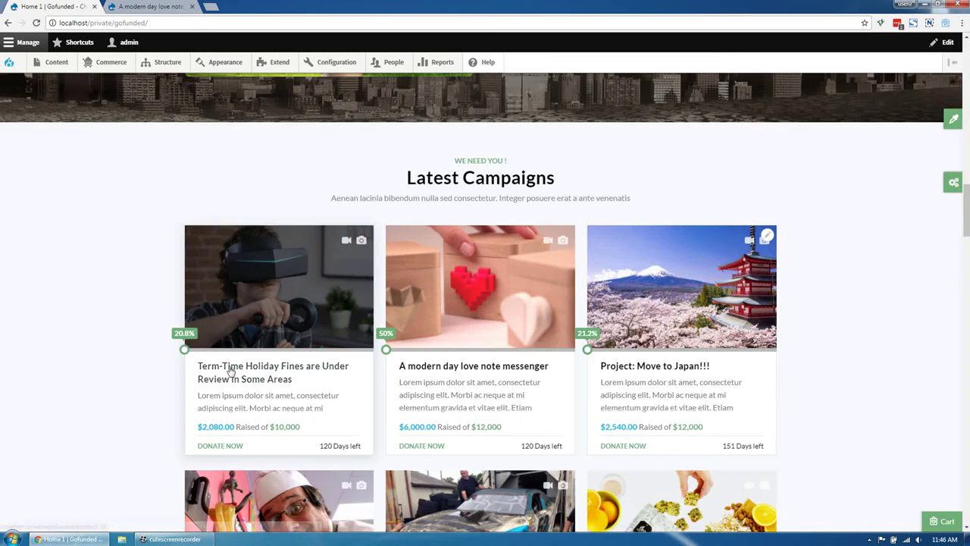
{"action": "left_click", "coordinate": [349, 249]}
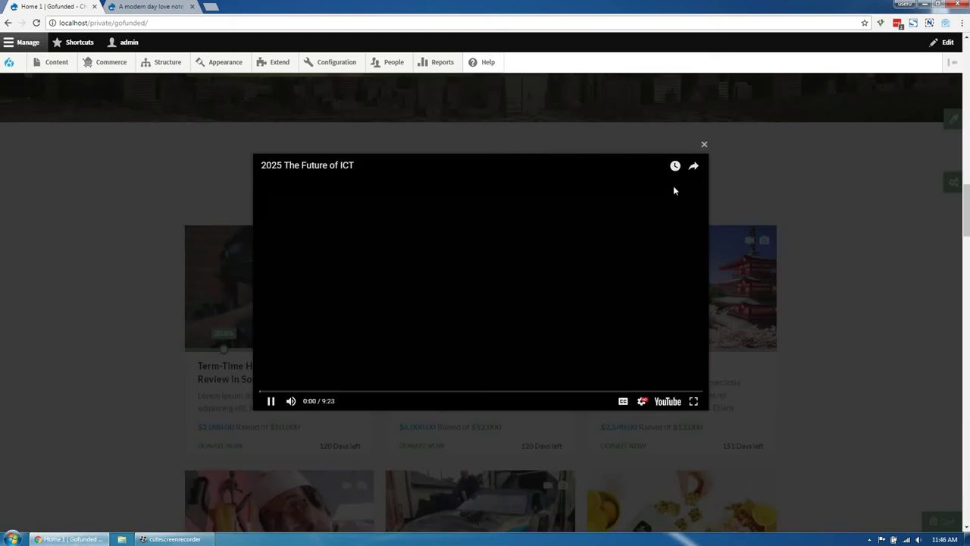
{"action": "left_click", "coordinate": [705, 147]}
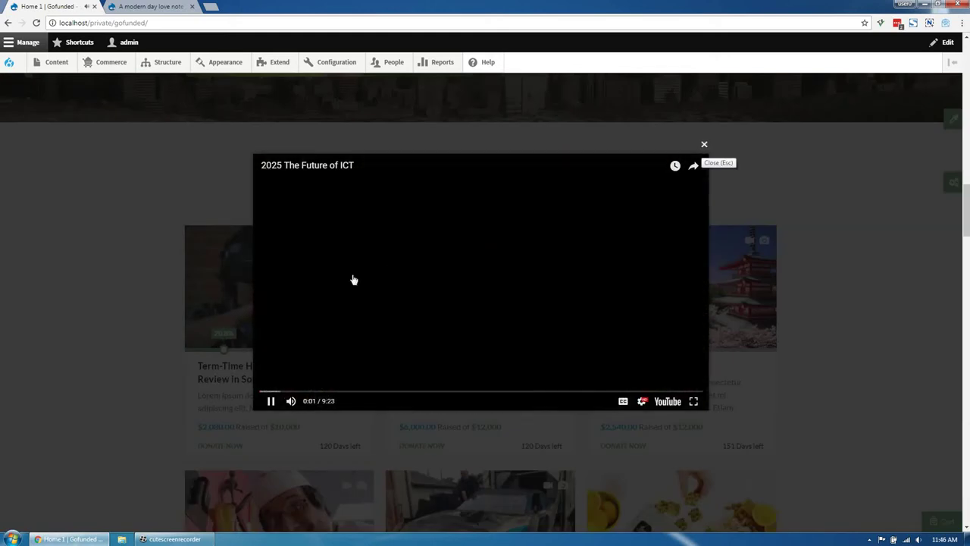
View the Term-Time Holiday Fines campaign's image gallery, going through the race car and Mount Fuji photos, and close it
{"action": "left_click", "coordinate": [366, 302]}
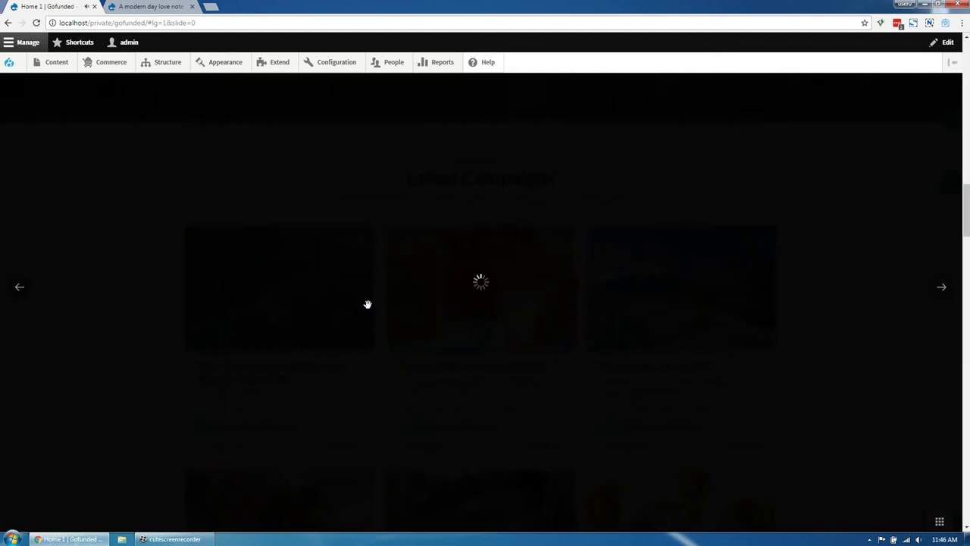
{"action": "left_click", "coordinate": [479, 517]}
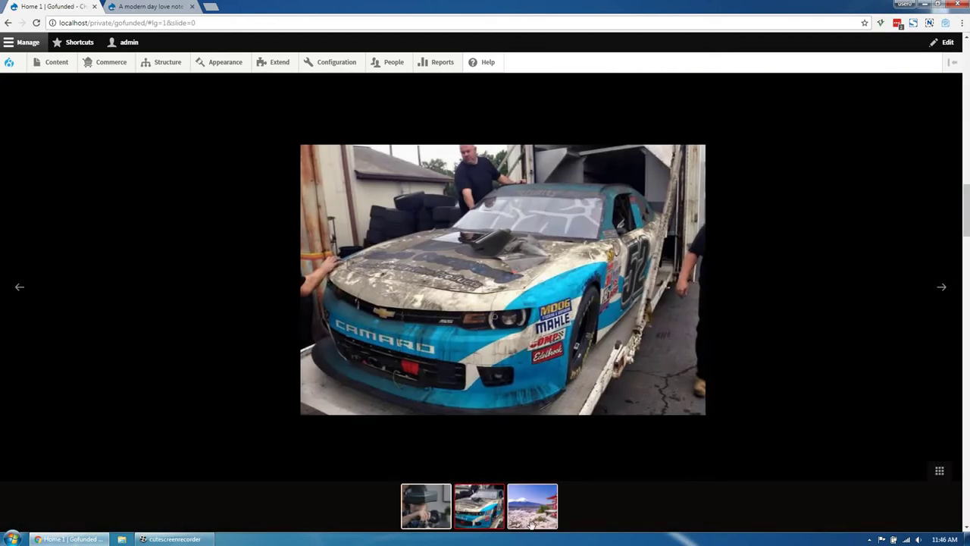
{"action": "left_click", "coordinate": [534, 523]}
{"action": "left_click", "coordinate": [785, 332]}
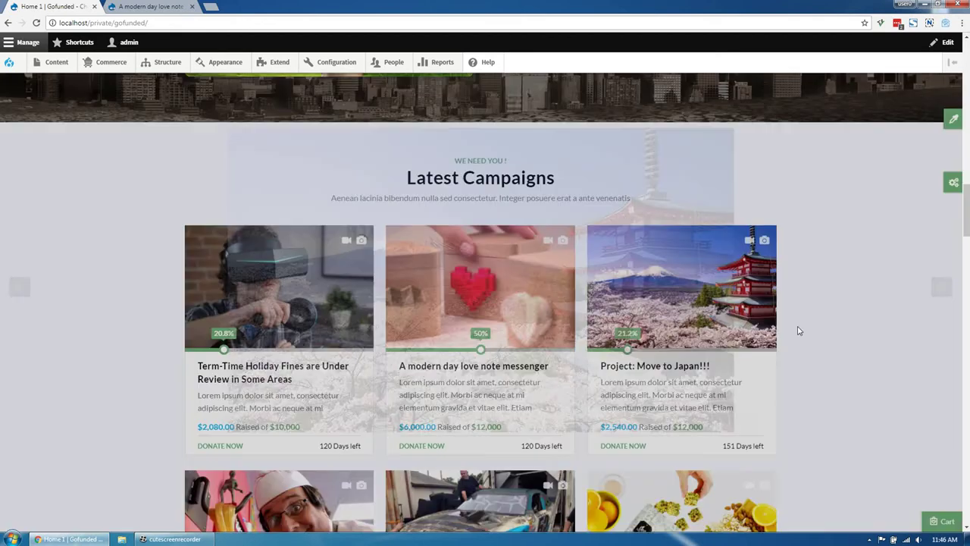
Open the Home 2 page and examine its sections, from the slider and campaign listings down to the team and Join Our Campaign
{"action": "scroll", "coordinate": [288, 383], "scroll_direction": "up", "scroll_amount": 3}
{"action": "scroll", "coordinate": [288, 386], "scroll_direction": "up", "scroll_amount": 15}
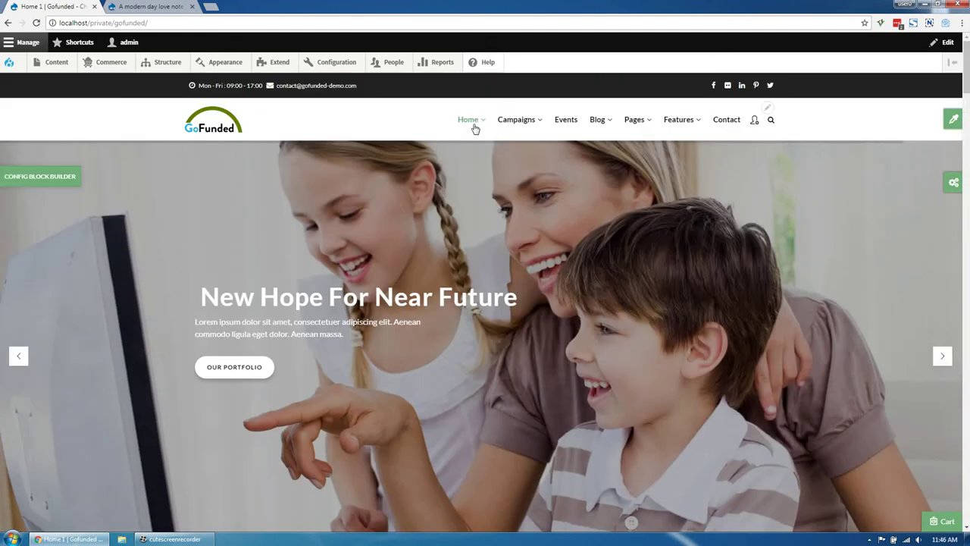
{"action": "mouse_move", "coordinate": [473, 124]}
{"action": "left_click", "coordinate": [463, 185]}
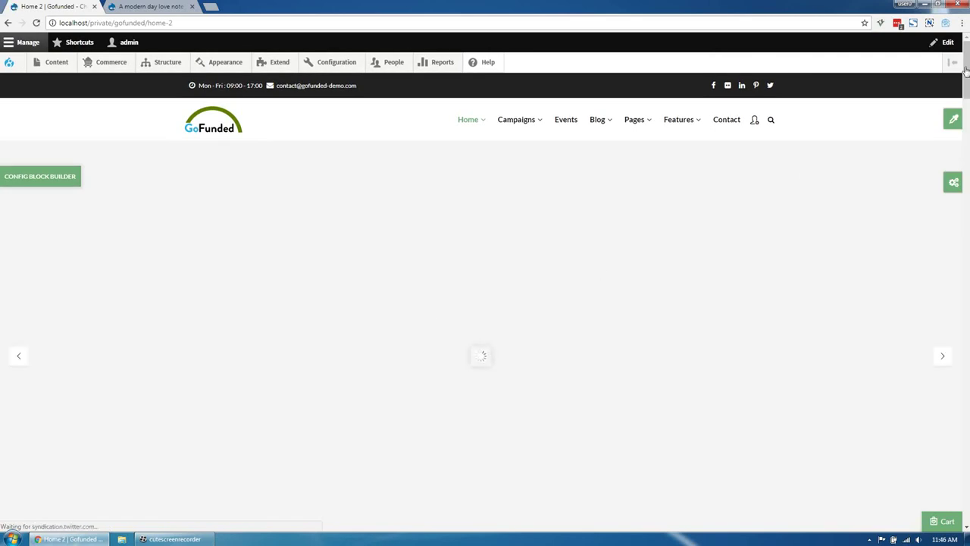
{"action": "left_click_drag", "start_coordinate": [966, 71], "coordinate": [966, 82]}
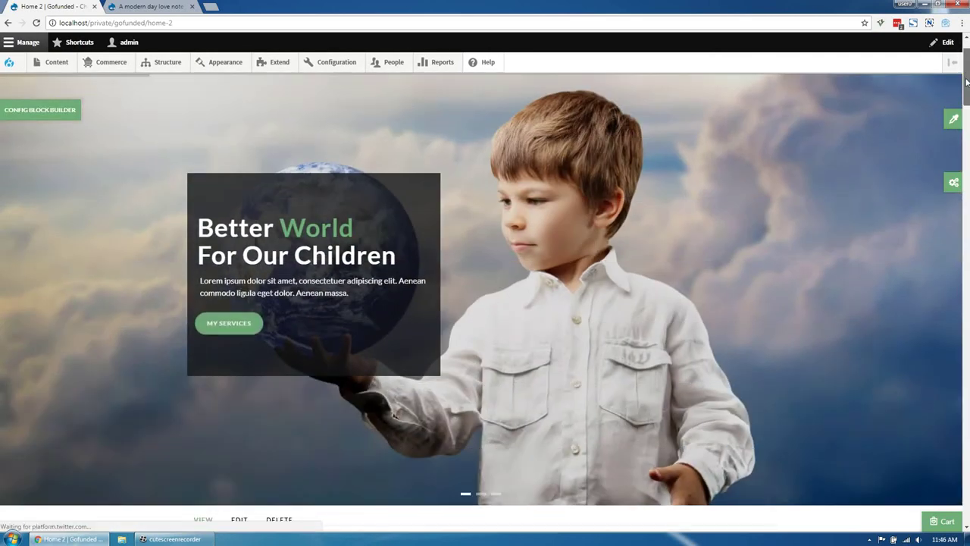
{"action": "scroll", "coordinate": [862, 230], "scroll_direction": "down", "scroll_amount": 6}
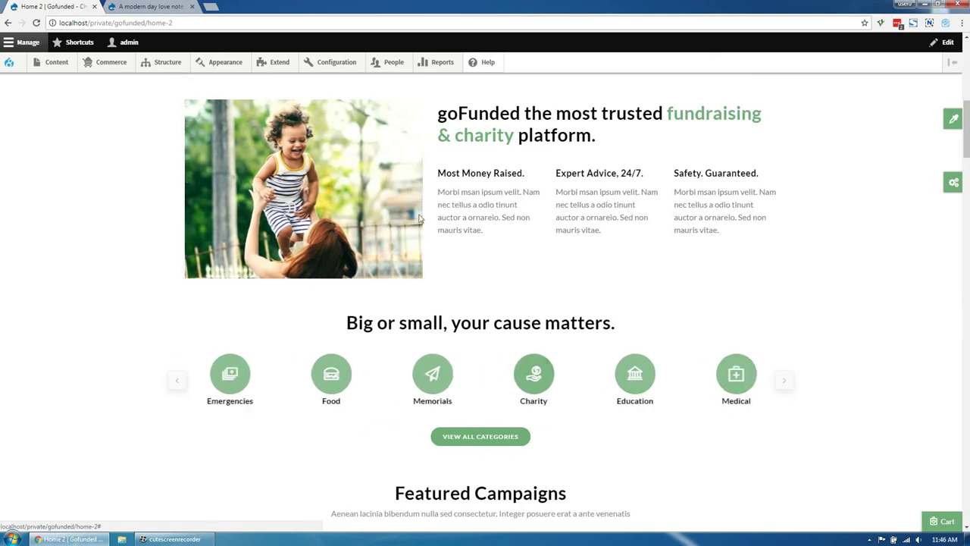
{"action": "scroll", "coordinate": [314, 300], "scroll_direction": "down", "scroll_amount": 9}
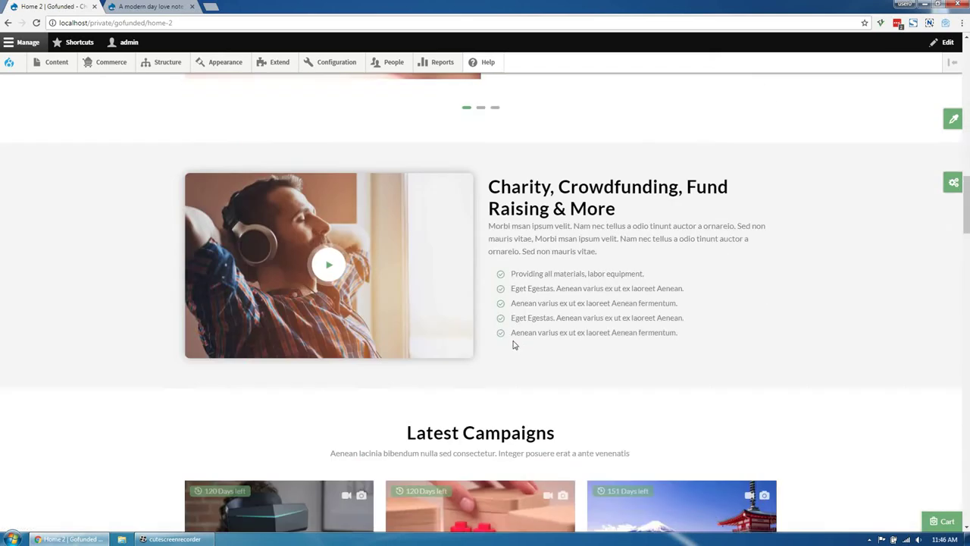
{"action": "scroll", "coordinate": [513, 345], "scroll_direction": "down", "scroll_amount": 6}
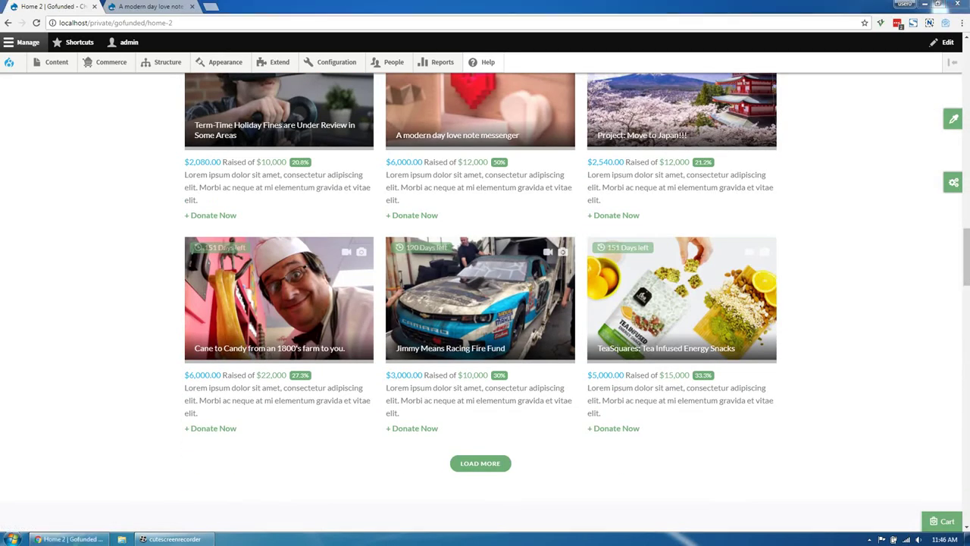
{"action": "scroll", "coordinate": [965, 285], "scroll_direction": "down", "scroll_amount": 7}
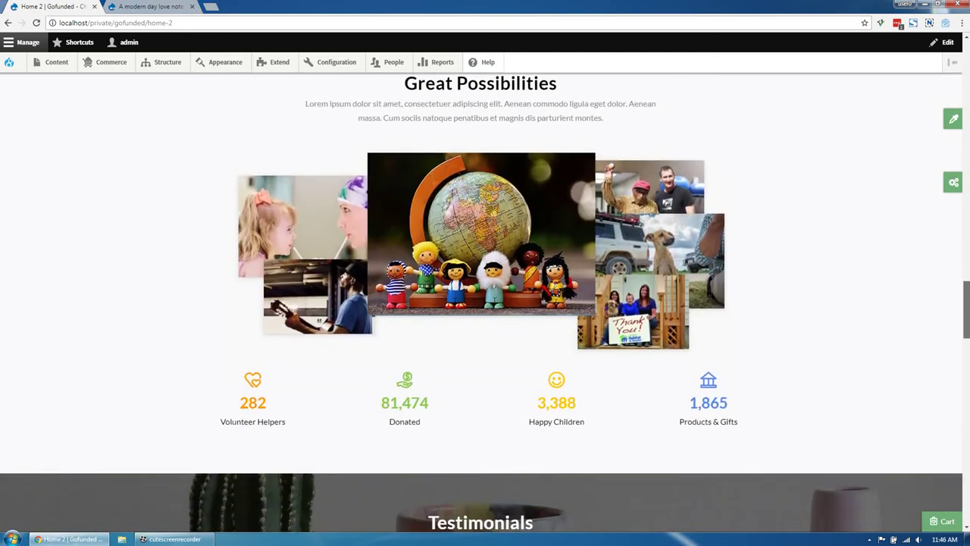
{"action": "scroll", "coordinate": [965, 303], "scroll_direction": "down", "scroll_amount": 11}
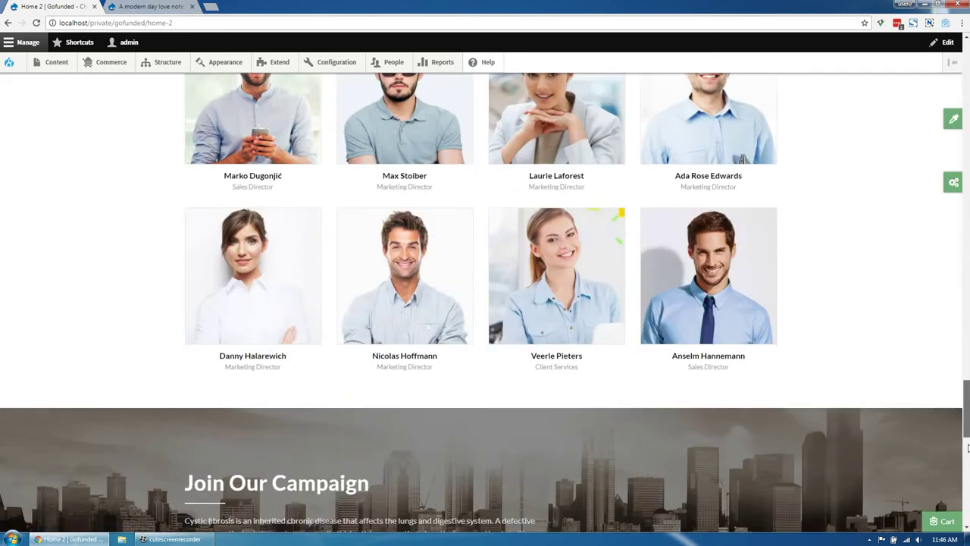
Open the Home 3 page and examine its slider, the What we do section and the Featured Campaigns section
{"action": "left_click_drag", "start_coordinate": [968, 448], "coordinate": [968, 86]}
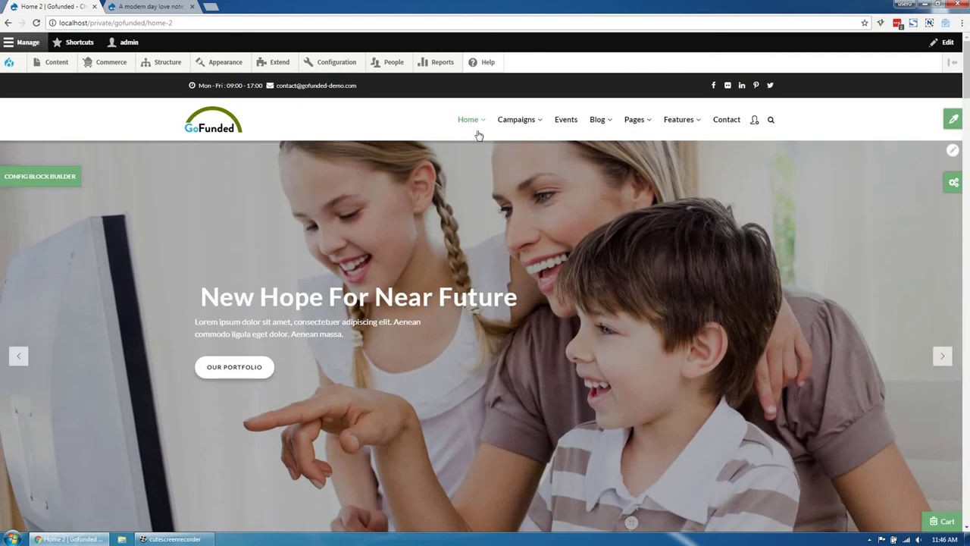
{"action": "mouse_move", "coordinate": [479, 135]}
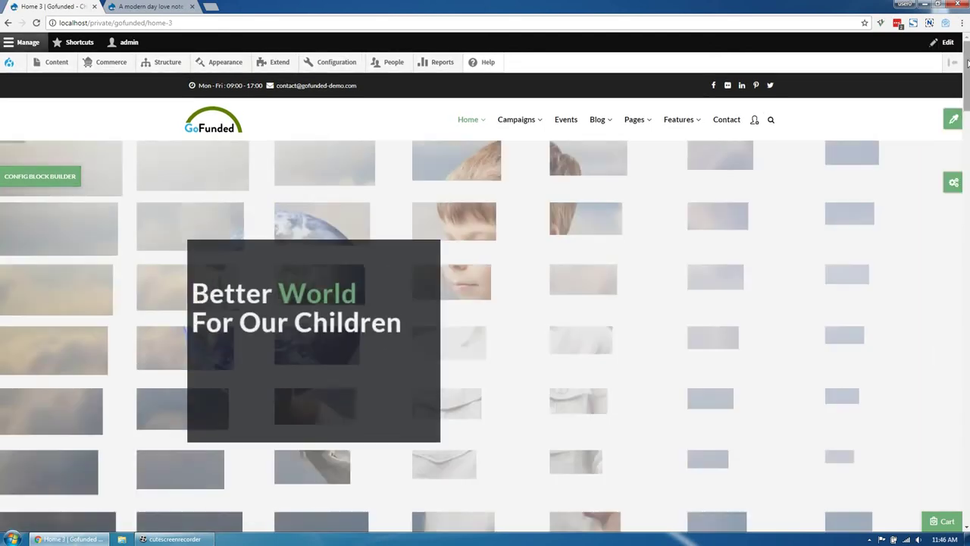
{"action": "scroll", "coordinate": [394, 220], "scroll_direction": "down", "scroll_amount": 3}
{"action": "scroll", "coordinate": [966, 156], "scroll_direction": "down", "scroll_amount": 5}
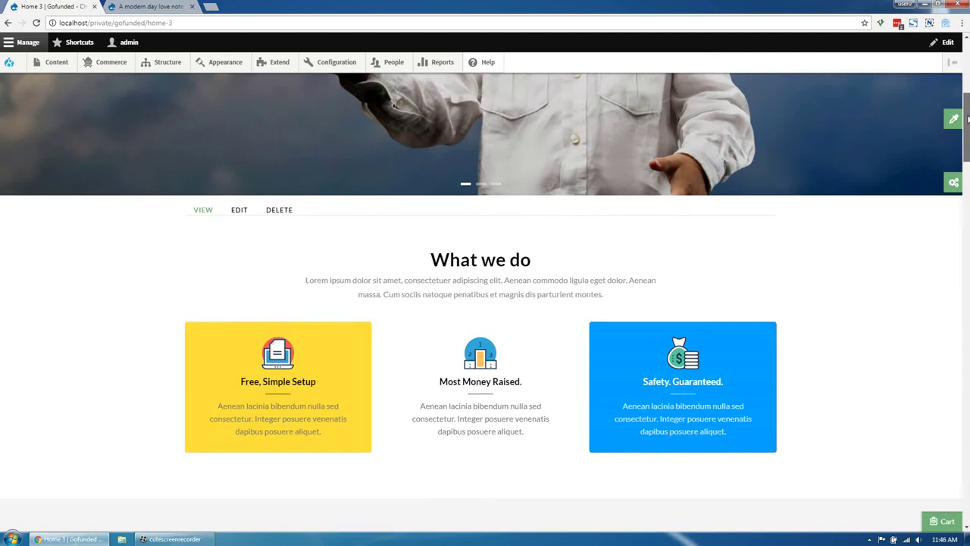
{"action": "scroll", "coordinate": [966, 156], "scroll_direction": "down", "scroll_amount": 2}
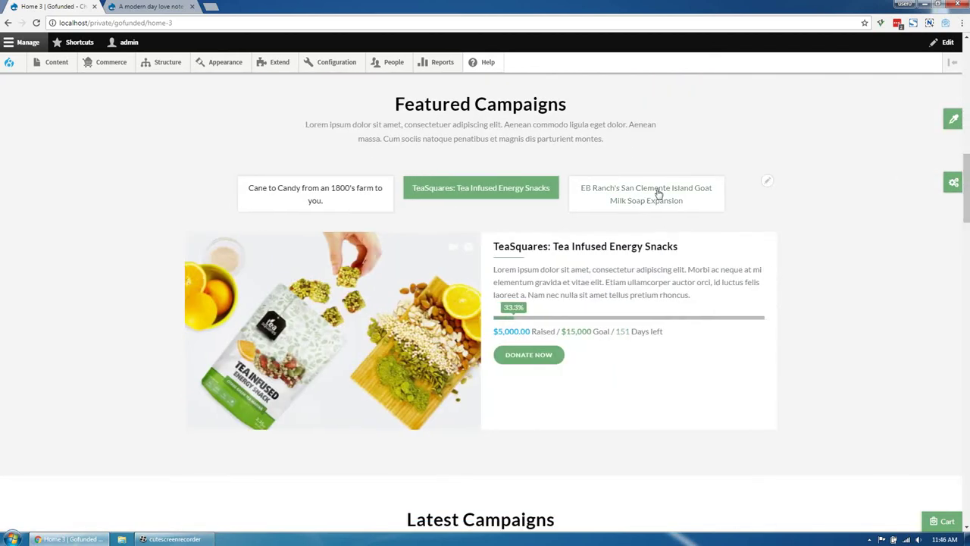
Browse the Featured Campaigns to EB Ranch's San Clemente Island Goat Milk Soap Expansion and A modern day love note messenger
{"action": "left_click", "coordinate": [659, 194]}
{"action": "left_click", "coordinate": [697, 197]}
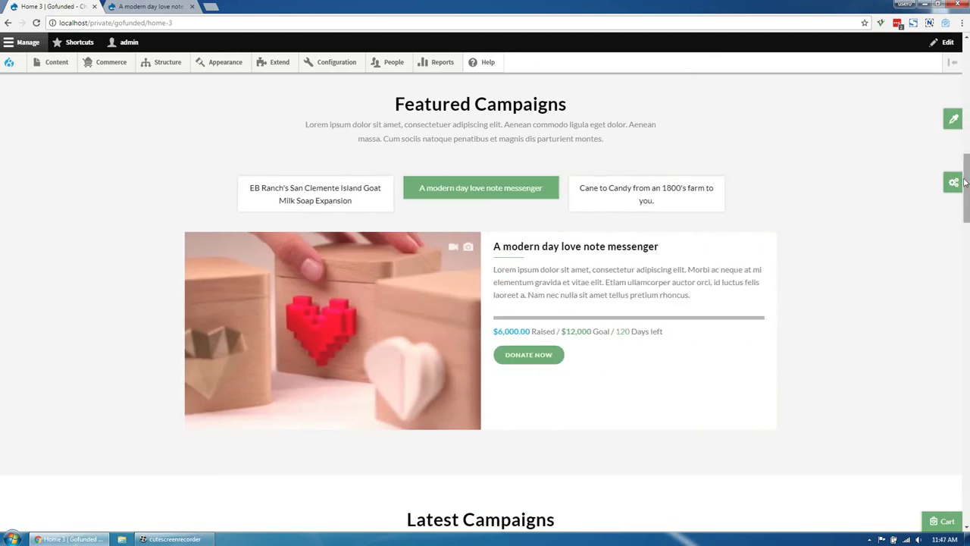
{"action": "left_click_drag", "start_coordinate": [965, 182], "coordinate": [966, 103]}
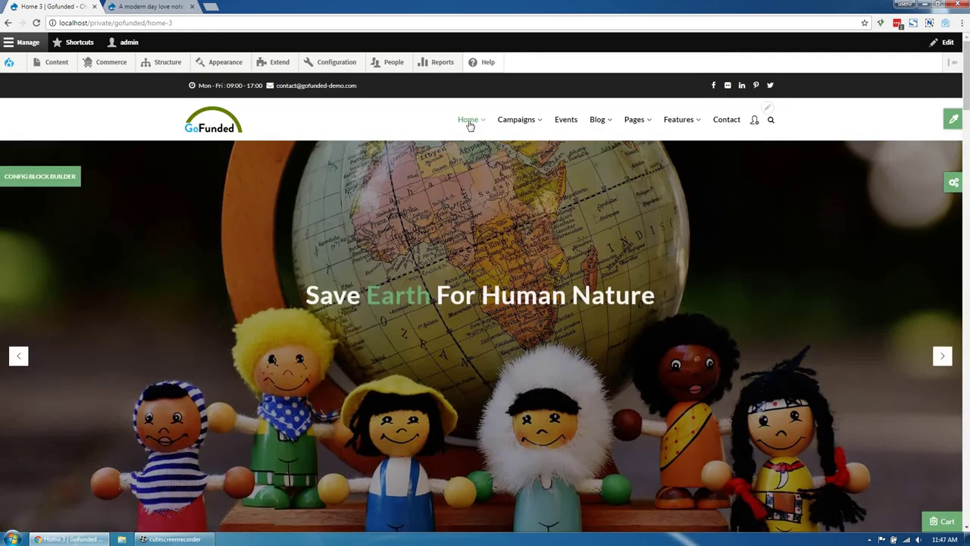